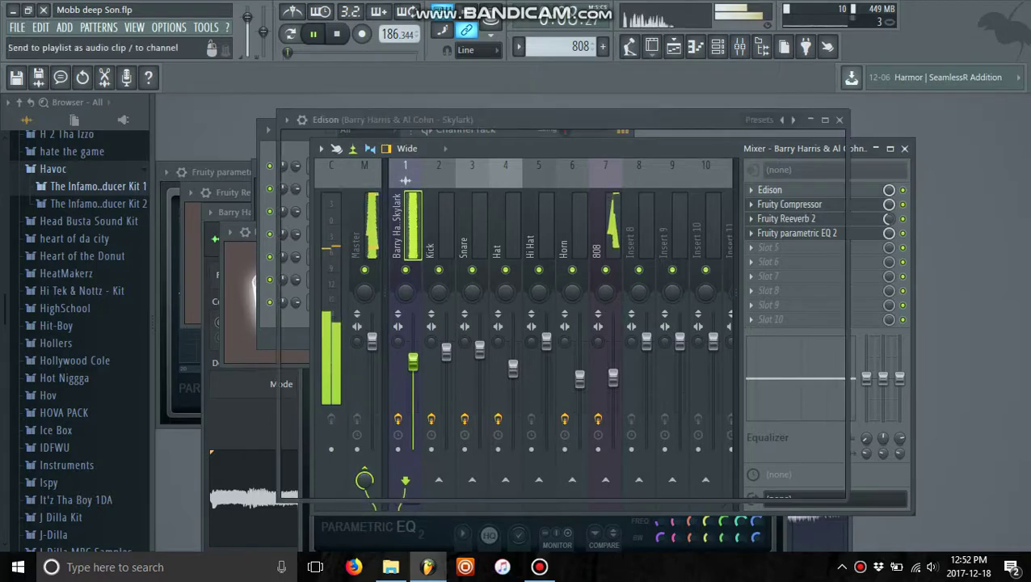
# - Send the selected Skylark sample region to the playlist as an audio clip, and delete that clip from the start of the Kick track
pyautogui.click(813, 187)
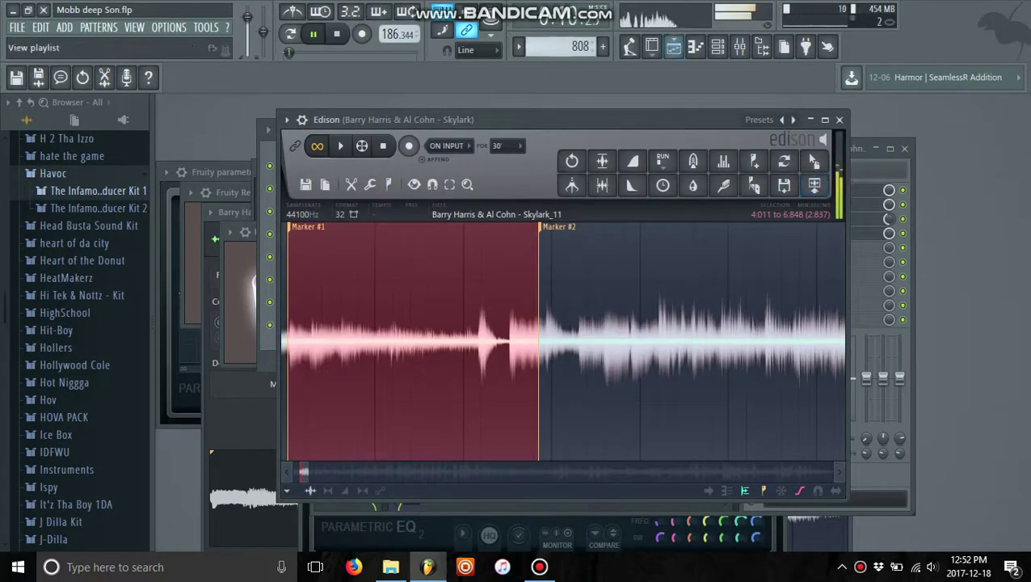
pyautogui.click(674, 47)
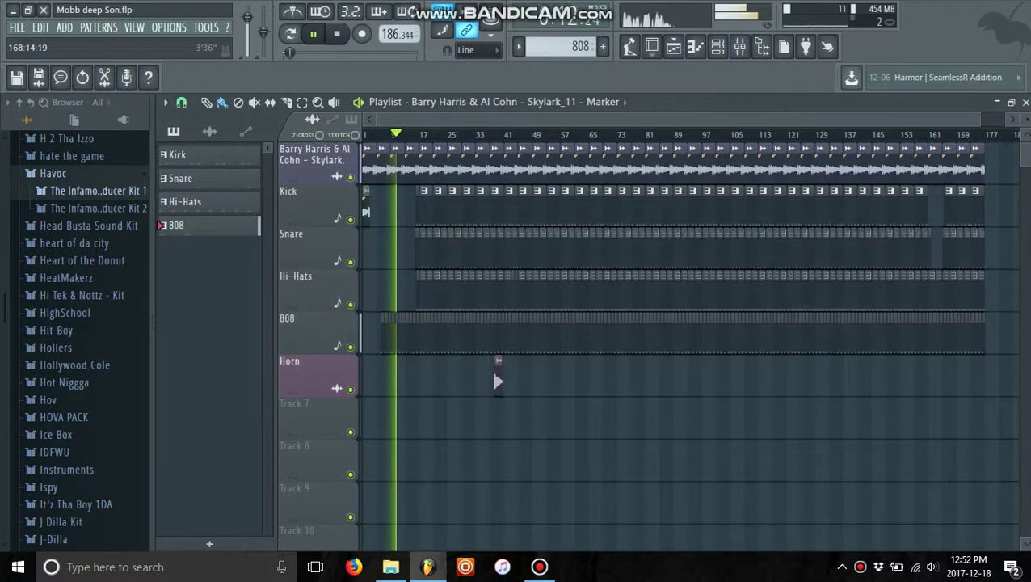
pyautogui.moveTo(979, 120); pyautogui.dragTo(465, 119)
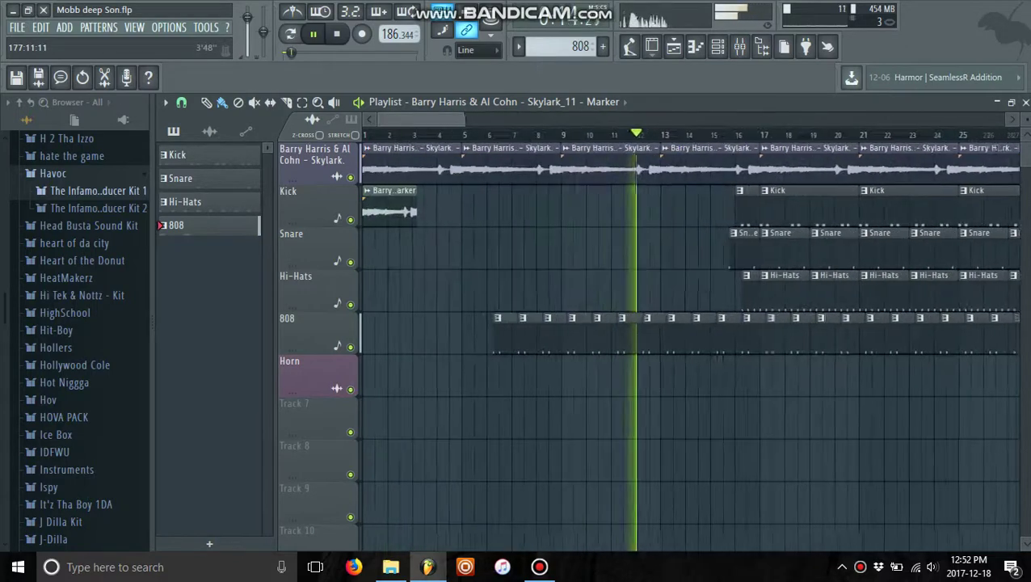
pyautogui.rightClick(399, 210)
pyautogui.click(1023, 102)
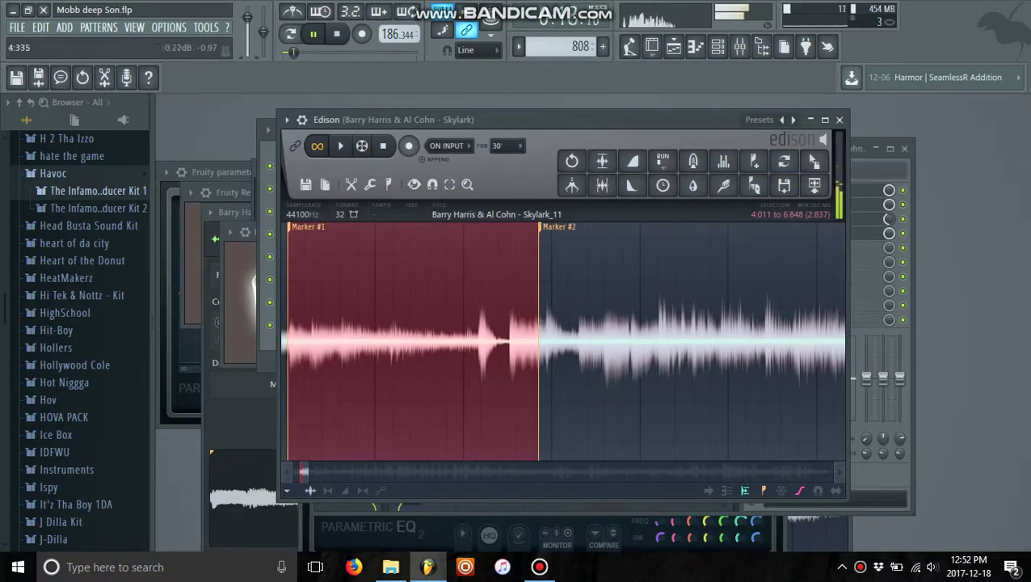
# - Trim the start of the sample selection at Marker #1 in Edison to about 4:036
pyautogui.moveTo(309, 471); pyautogui.dragTo(299, 471)
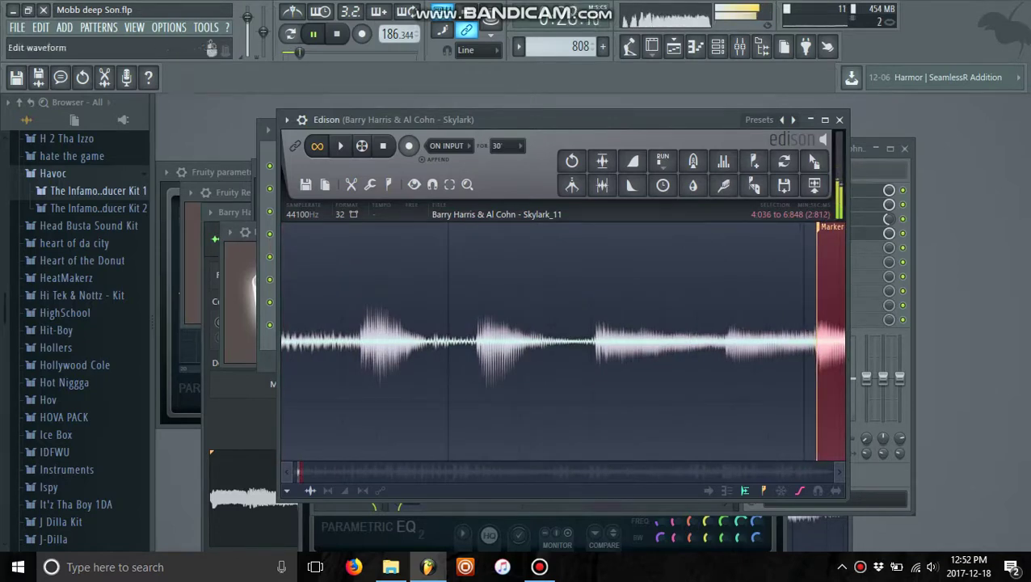
pyautogui.hscroll(-6, 566, 340)
pyautogui.scroll(1, 566, 340)
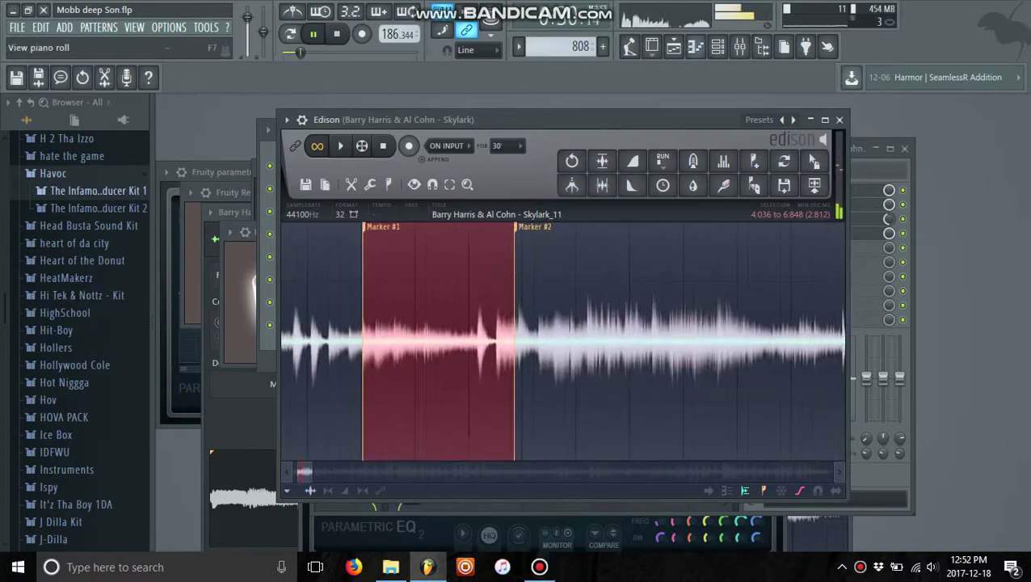
# - Examine the song arrangement in the playlist, with Barry Harris & Al Cohn - Skylark_11 - Marker as the current clip source
pyautogui.press('F5')
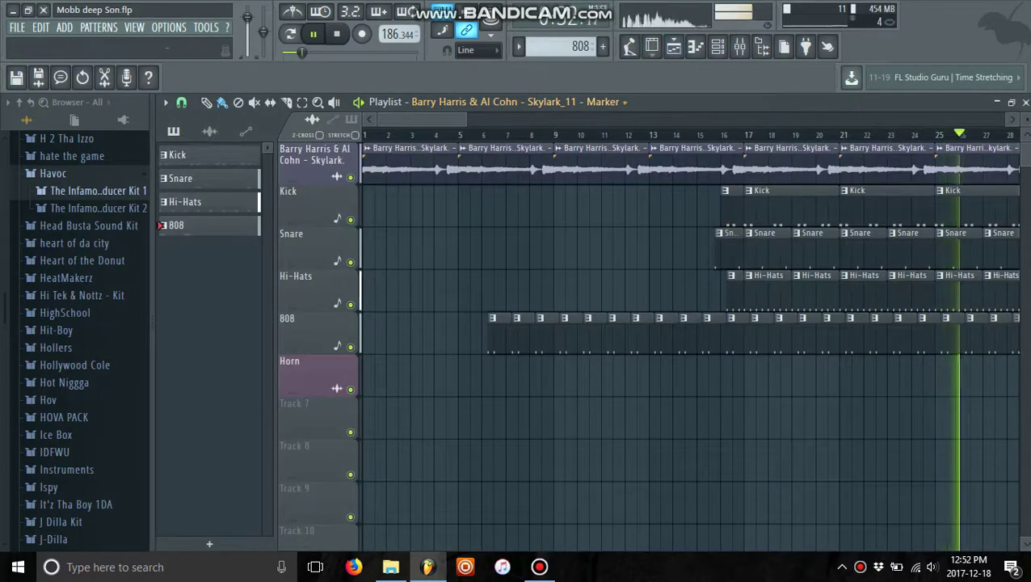
pyautogui.moveTo(379, 120); pyautogui.dragTo(432, 119)
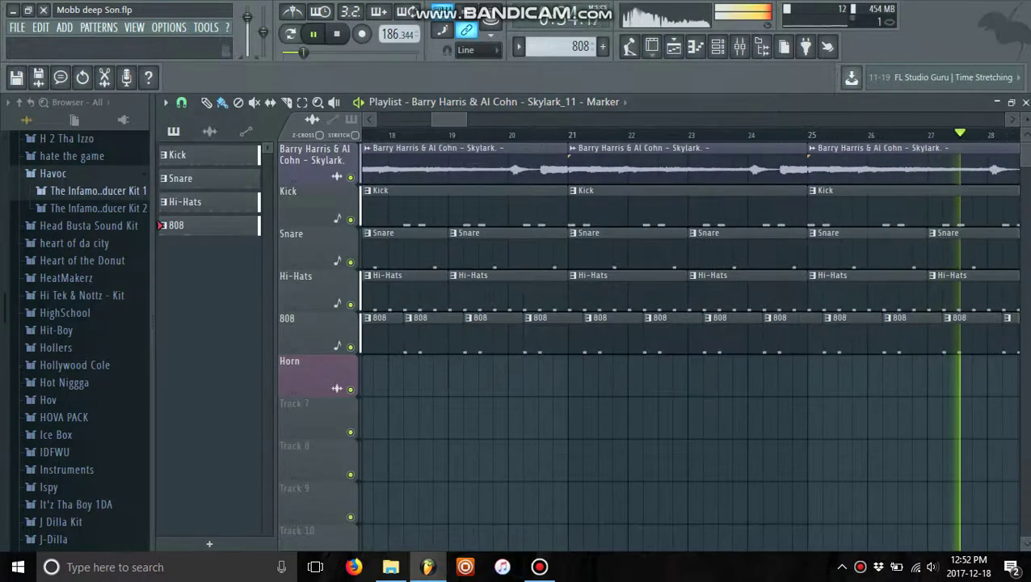
pyautogui.click(485, 103)
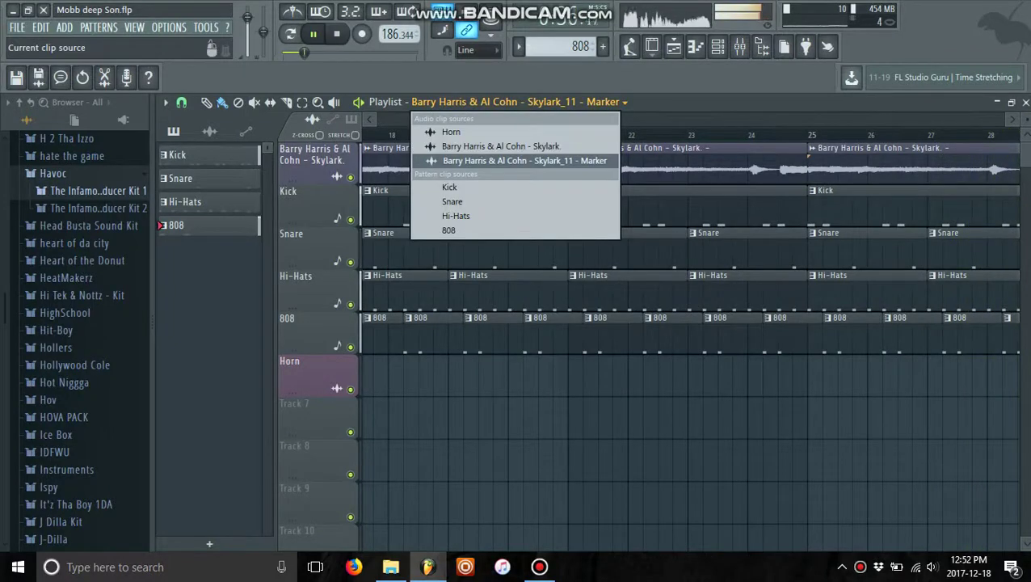
pyautogui.click(524, 161)
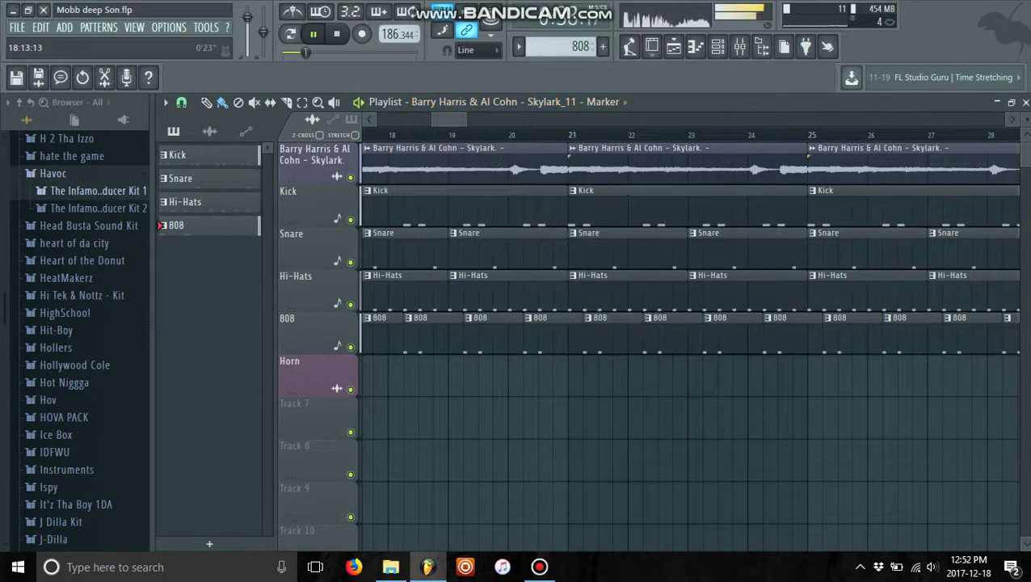
pyautogui.moveTo(432, 120); pyautogui.dragTo(498, 120)
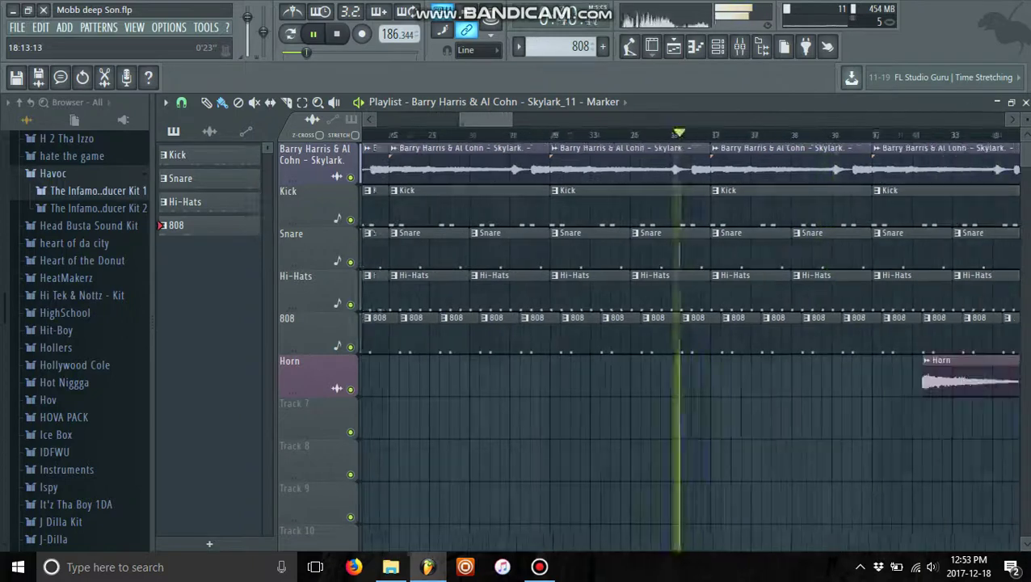
# - Review the Horn clip's sample settings and its placement in the playlist
pyautogui.moveTo(945, 368); pyautogui.dragTo(533, 368)
pyautogui.doubleClick(534, 368)
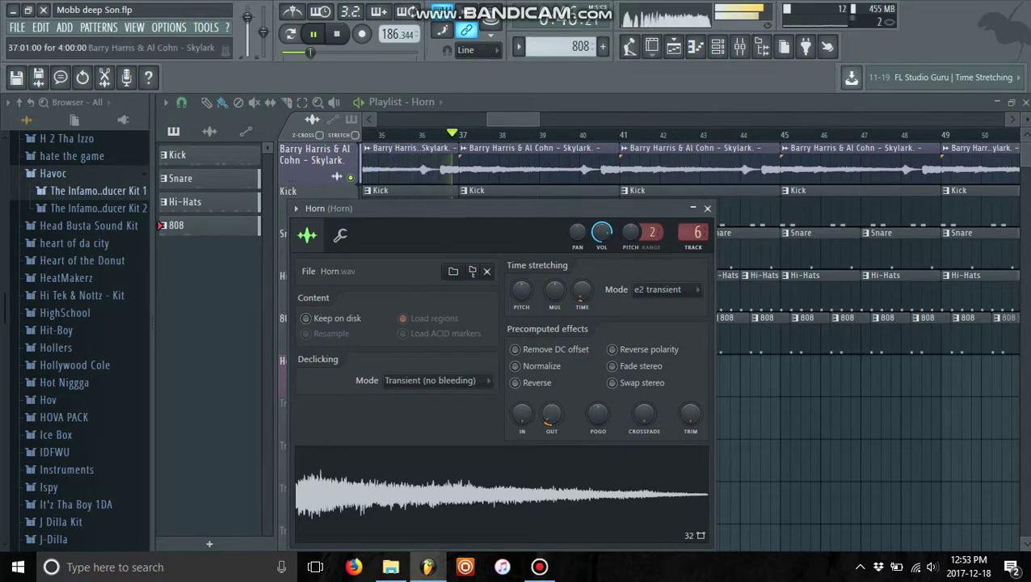
pyautogui.click(707, 208)
pyautogui.moveTo(537, 120); pyautogui.dragTo(531, 119)
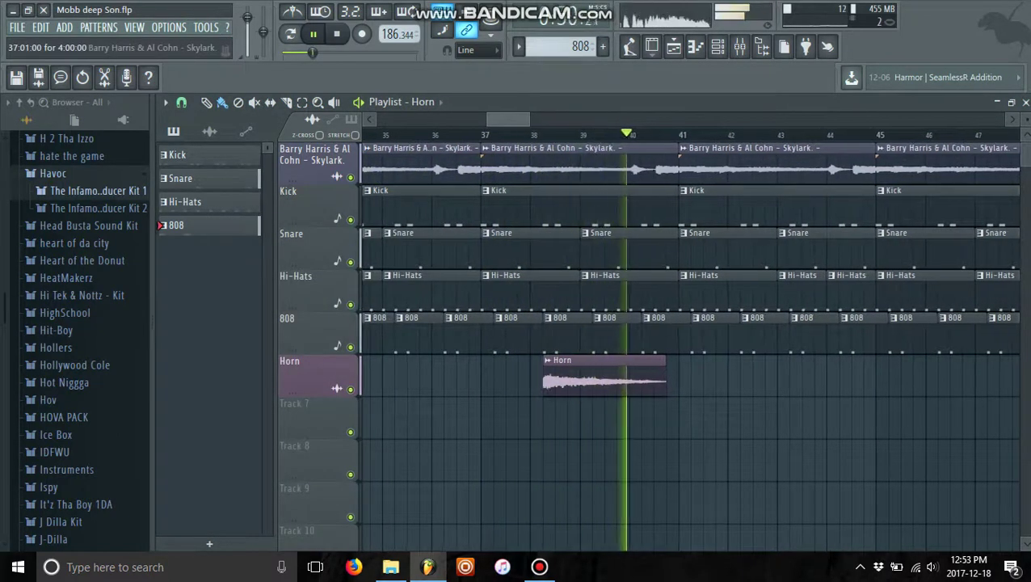
pyautogui.moveTo(530, 120); pyautogui.dragTo(552, 120)
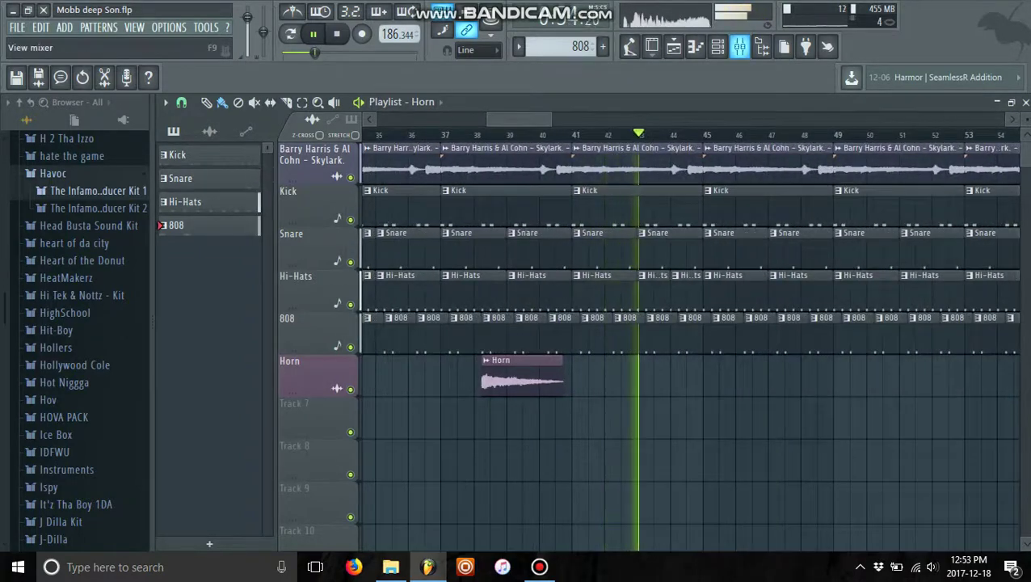
# - Inspect the mixer effects on the Hat, Snare, Kick and Skylark sample tracks one after another
pyautogui.press('F9')
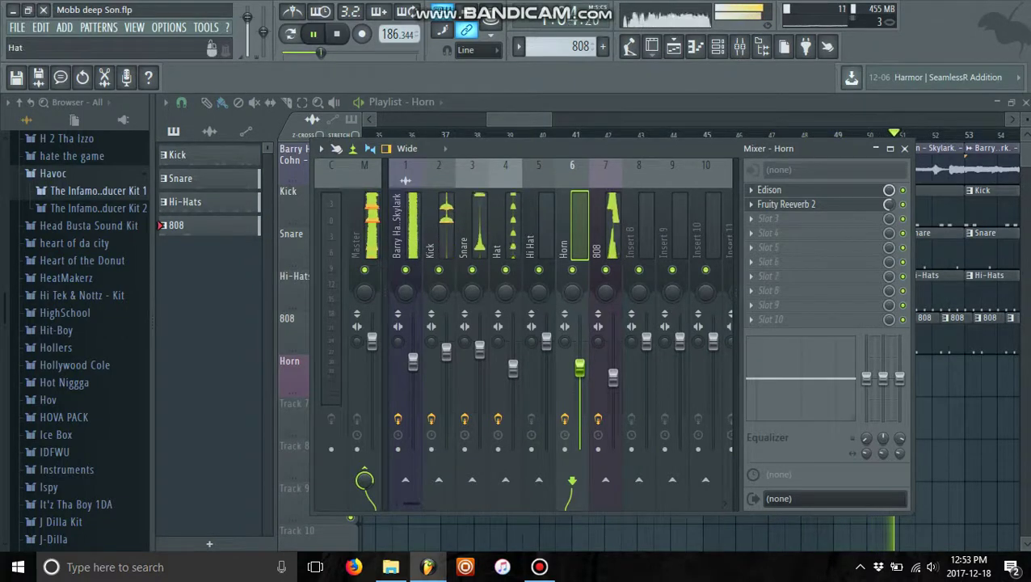
pyautogui.click(506, 230)
pyautogui.click(473, 230)
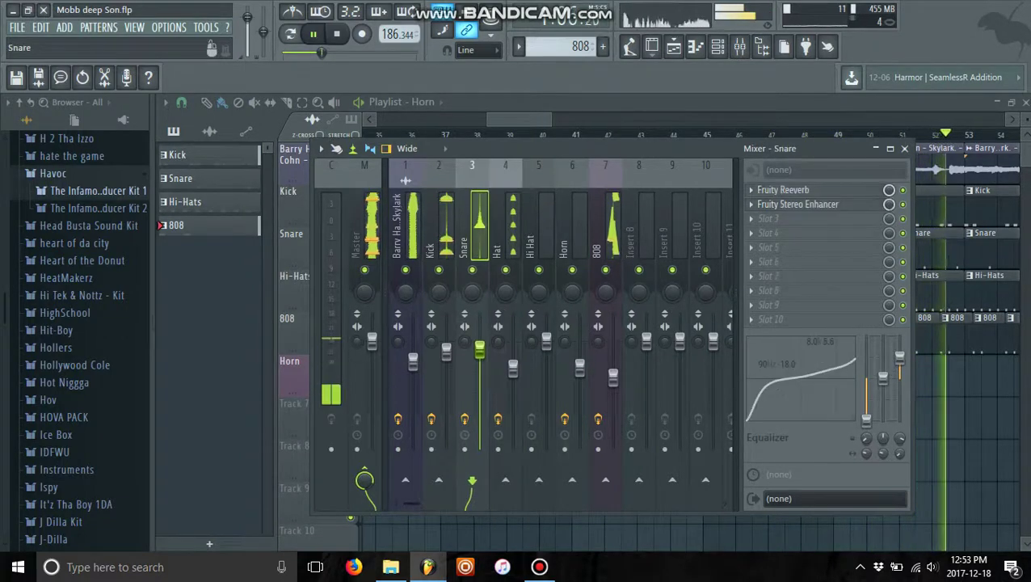
pyautogui.click(438, 226)
pyautogui.click(405, 227)
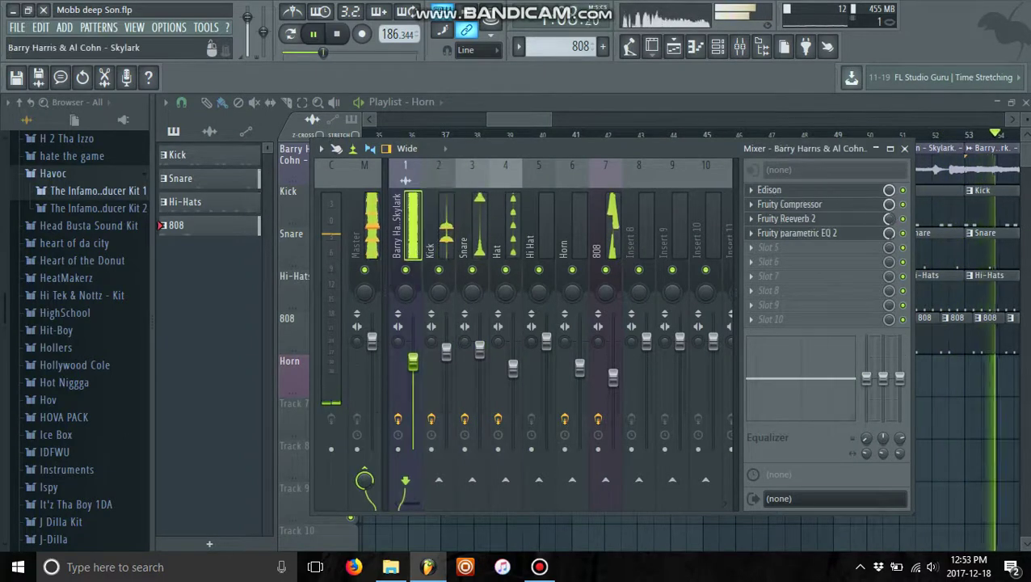
# - Open the Kick pattern in the piano roll and view all its notes from bar 1
pyautogui.moveTo(518, 119); pyautogui.dragTo(593, 119)
pyautogui.doubleClick(444, 208)
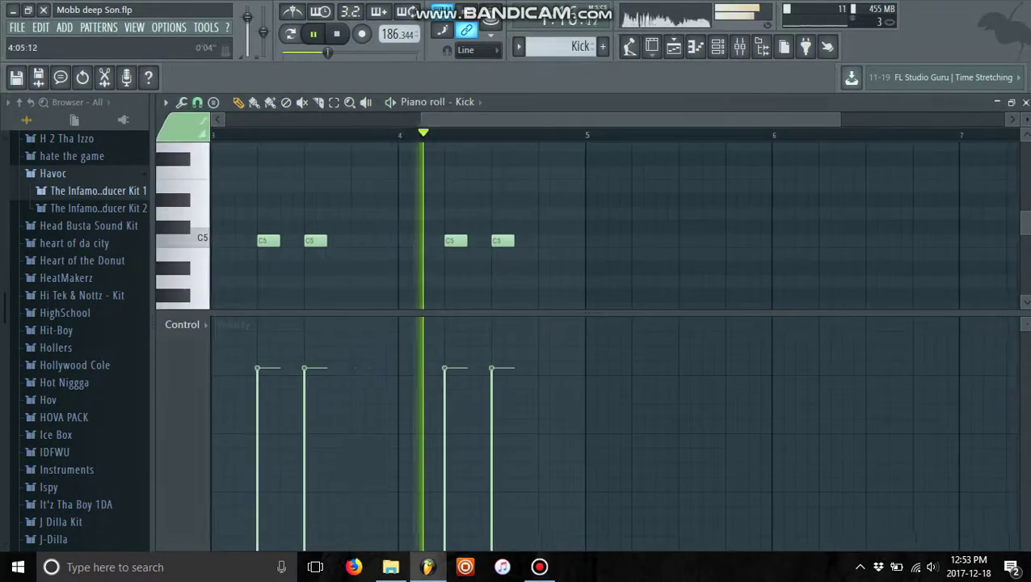
pyautogui.moveTo(422, 119); pyautogui.dragTo(227, 119)
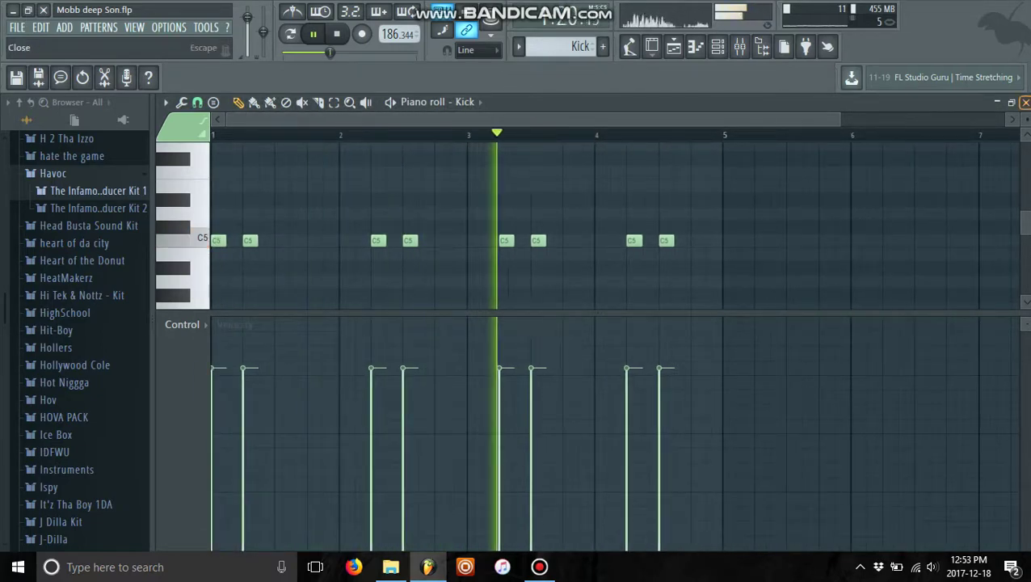
# - Switch to the Snare pattern and view the Snare channel's notes in the piano roll
pyautogui.click(519, 47)
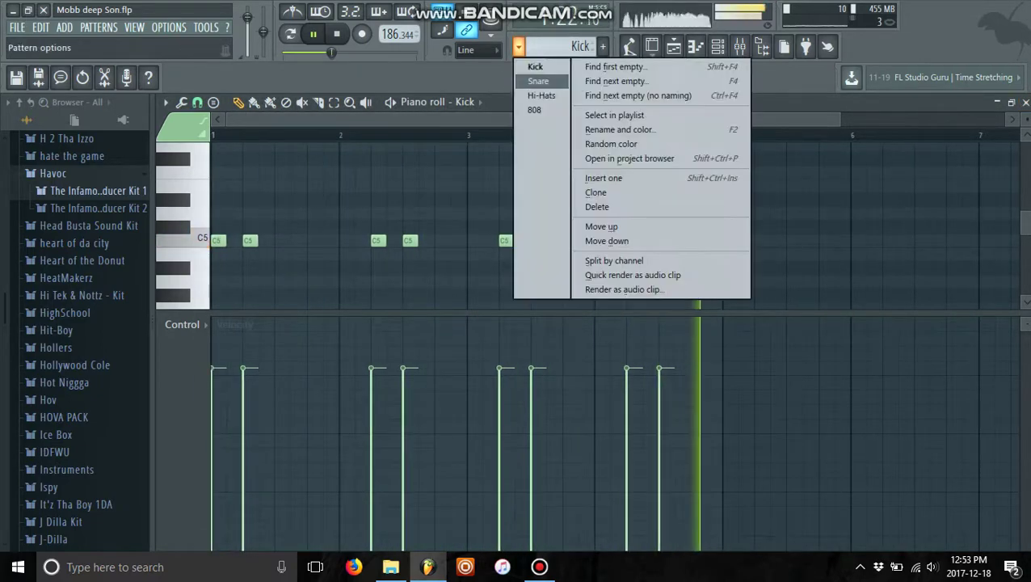
pyautogui.click(540, 81)
pyautogui.click(465, 102)
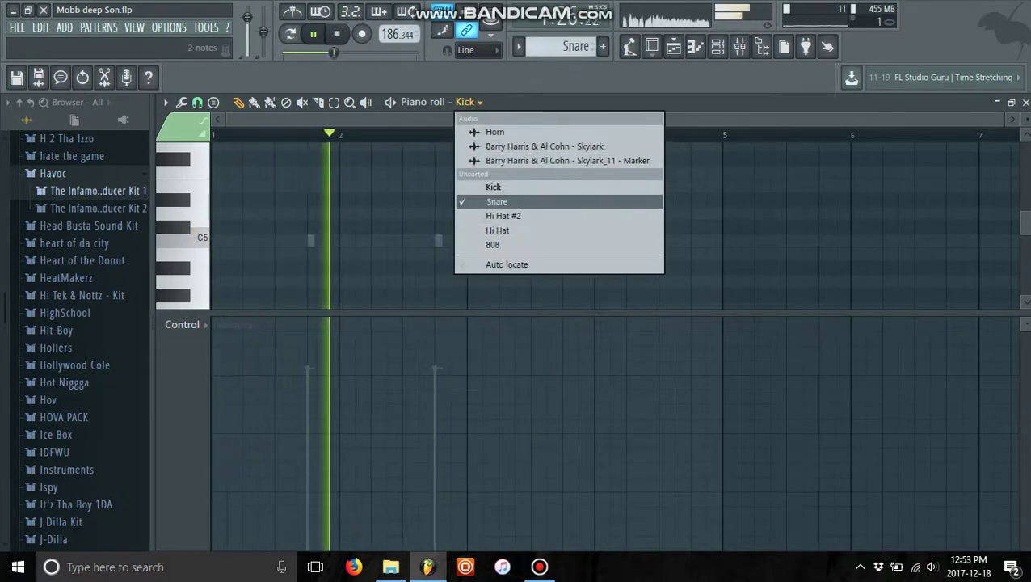
pyautogui.click(496, 201)
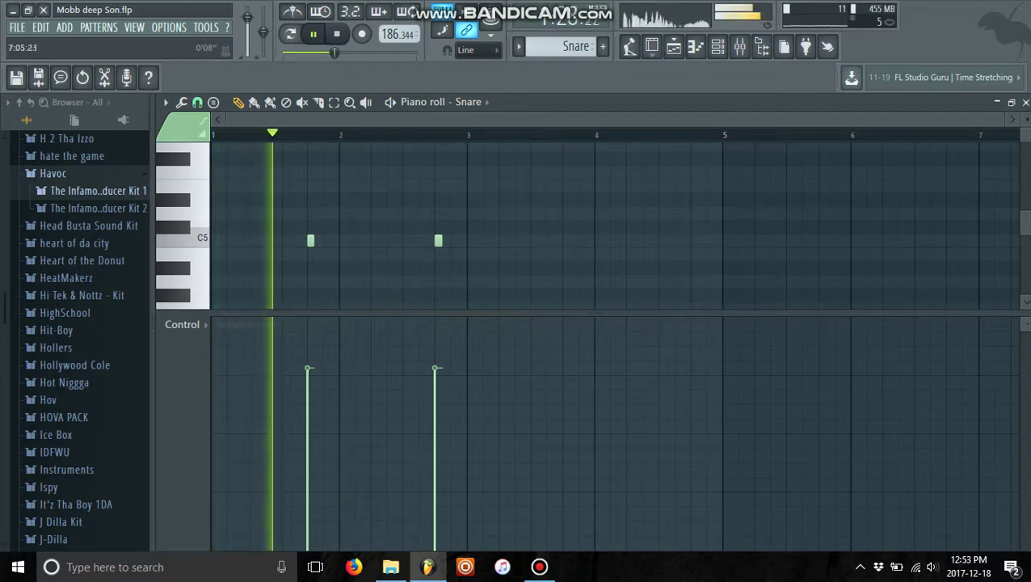
pyautogui.moveTo(1002, 119); pyautogui.dragTo(814, 119)
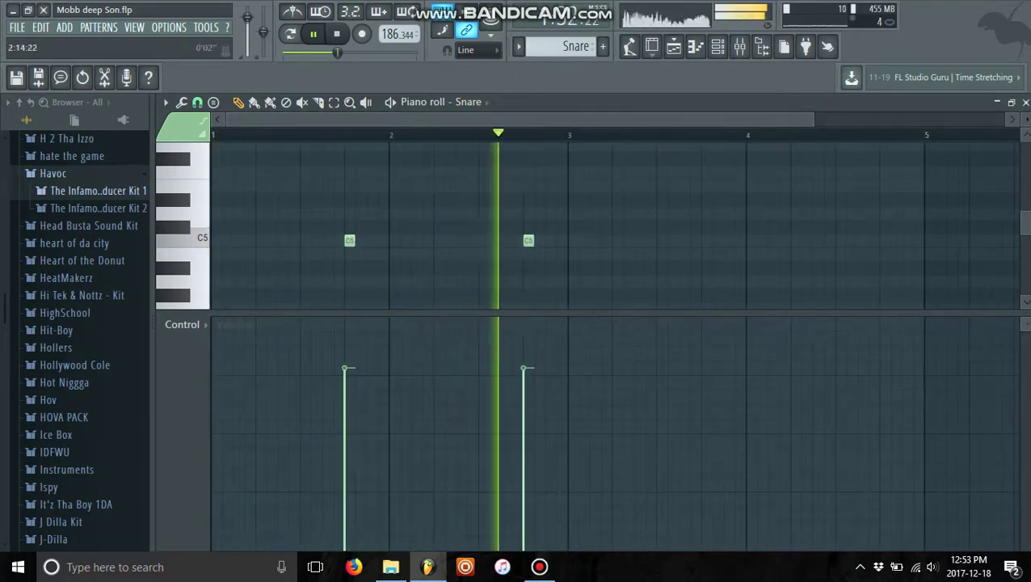
# - Look for hi-hat notes in the Hi Hat #2 and Hi Hat channels of the Snare pattern, and close the piano roll
pyautogui.click(469, 102)
pyautogui.click(504, 216)
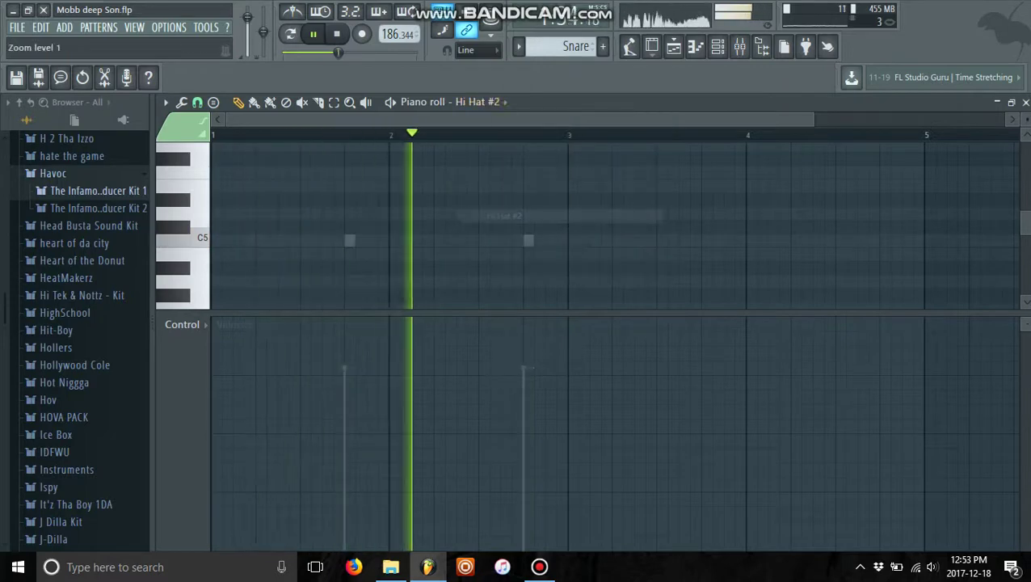
pyautogui.click(479, 102)
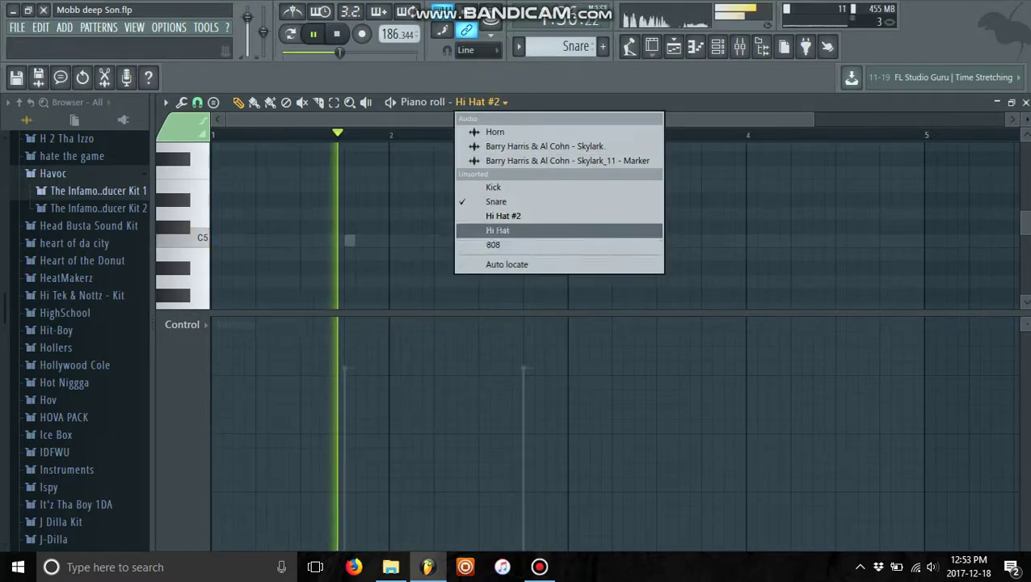
pyautogui.click(498, 231)
pyautogui.click(470, 102)
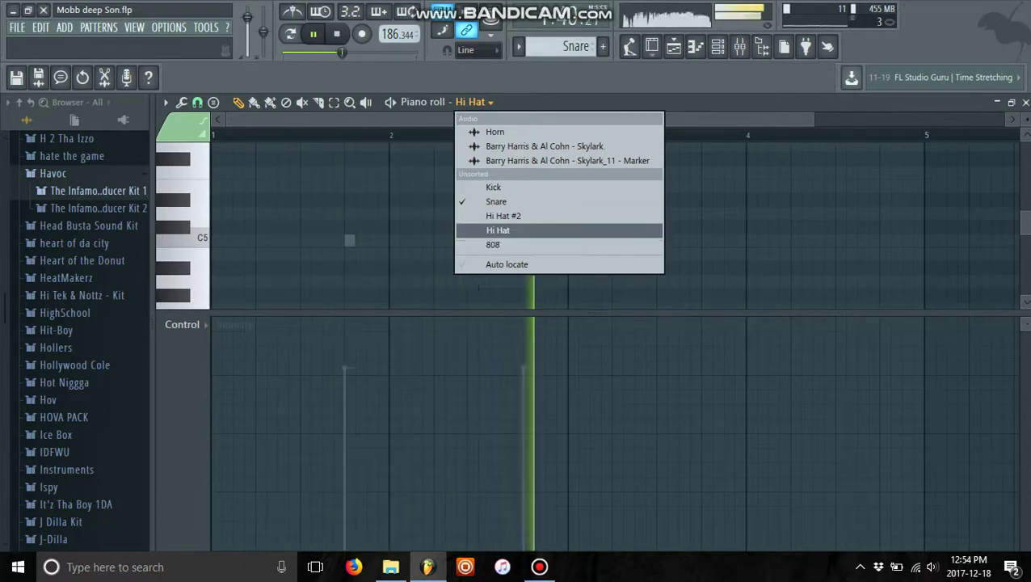
pyautogui.click(508, 264)
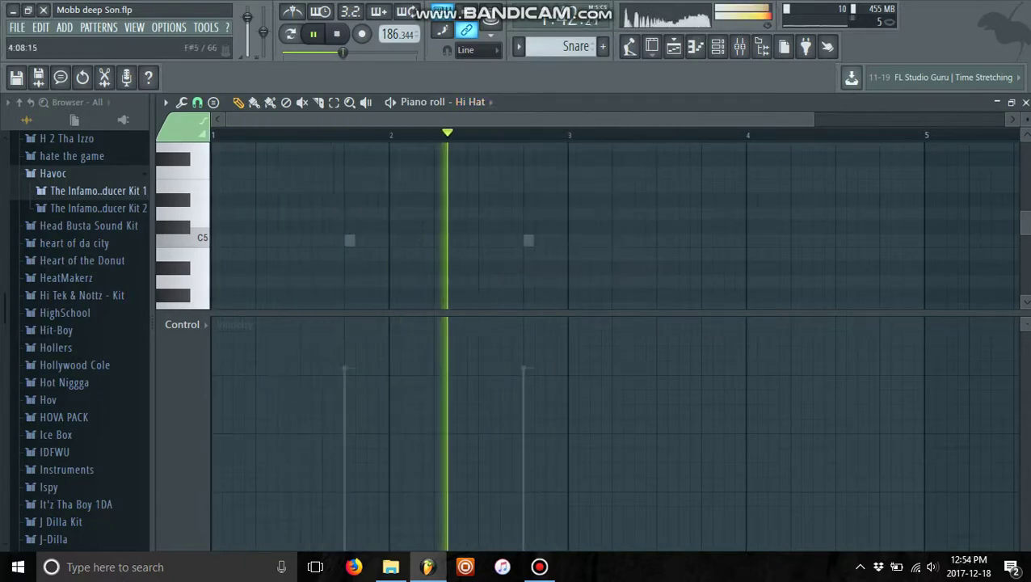
pyautogui.click(1026, 103)
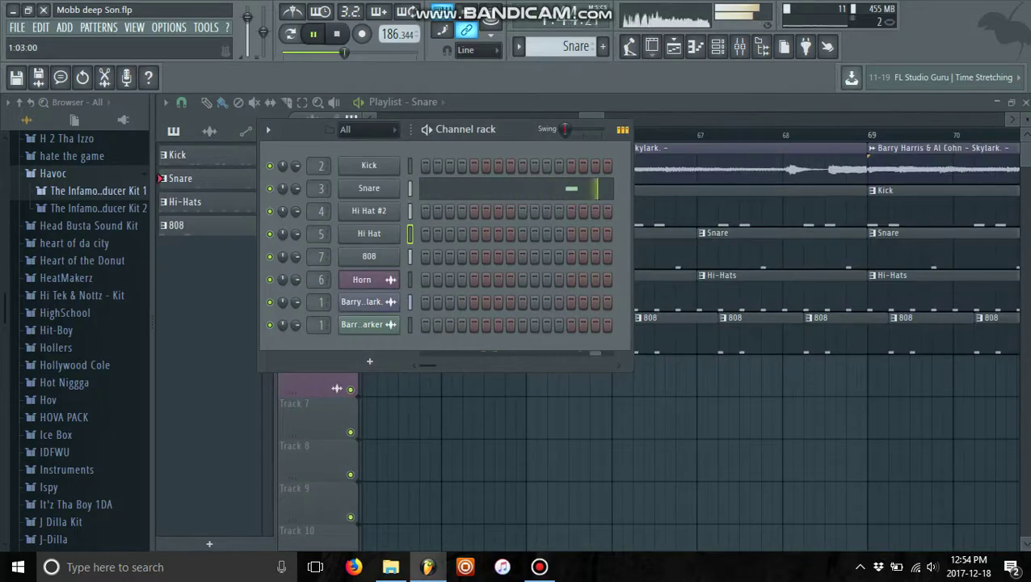
# - Switch to the Hi-Hats pattern and view the Hi Hat #2 channel's notes in the piano roll
pyautogui.click(519, 46)
pyautogui.click(542, 95)
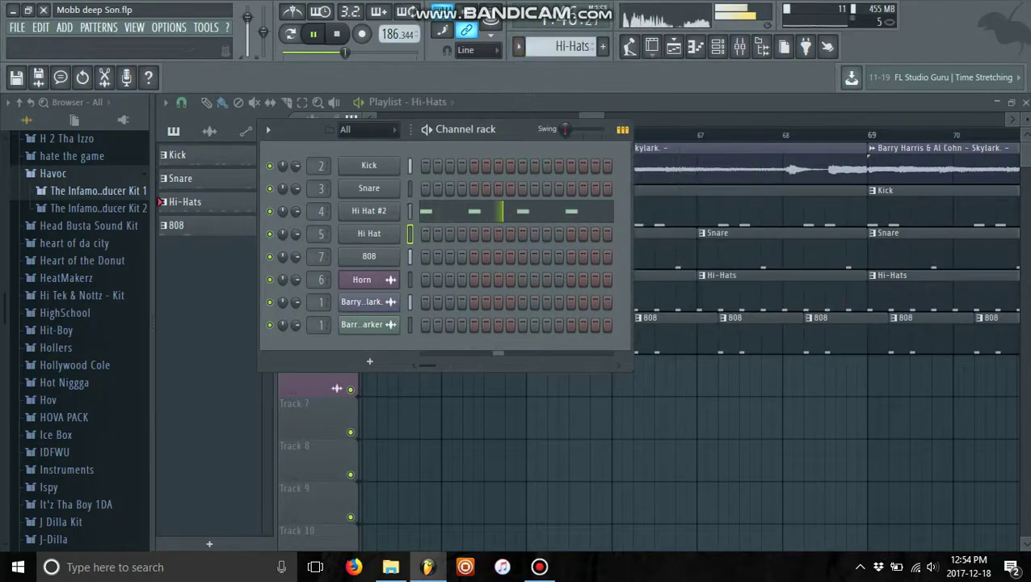
pyautogui.click(450, 211)
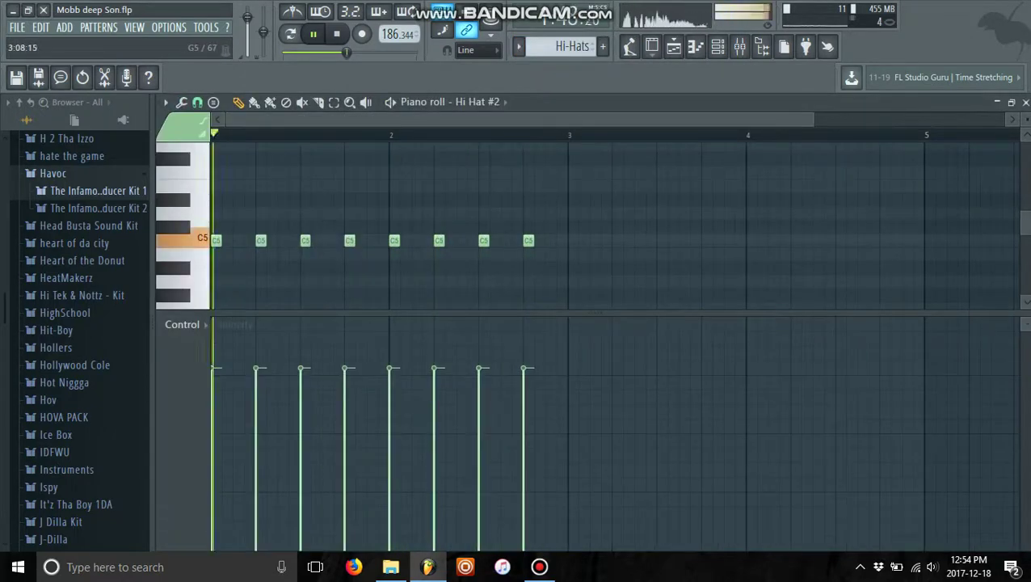
pyautogui.moveTo(812, 119); pyautogui.dragTo(582, 119)
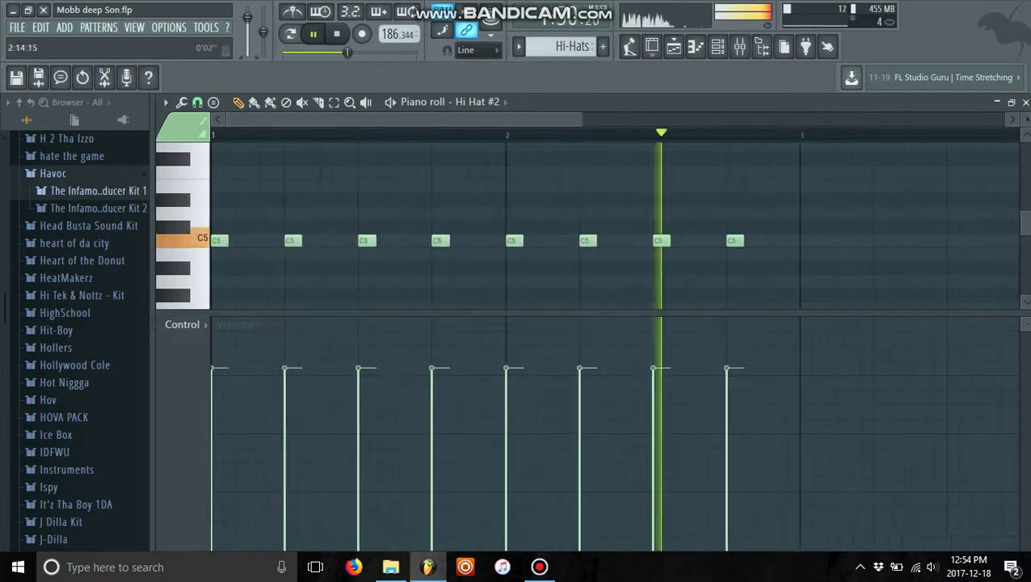
# - Slightly adjust the panning of the Hat and Snare mixer tracks, and close the mixer and the piano roll
pyautogui.click(740, 46)
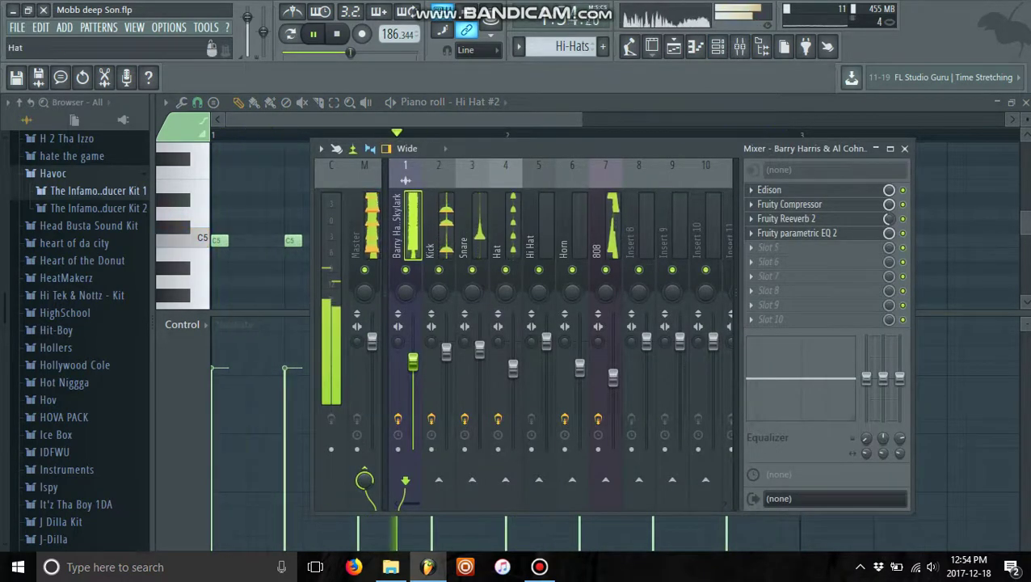
pyautogui.moveTo(506, 292); pyautogui.dragTo(506, 295)
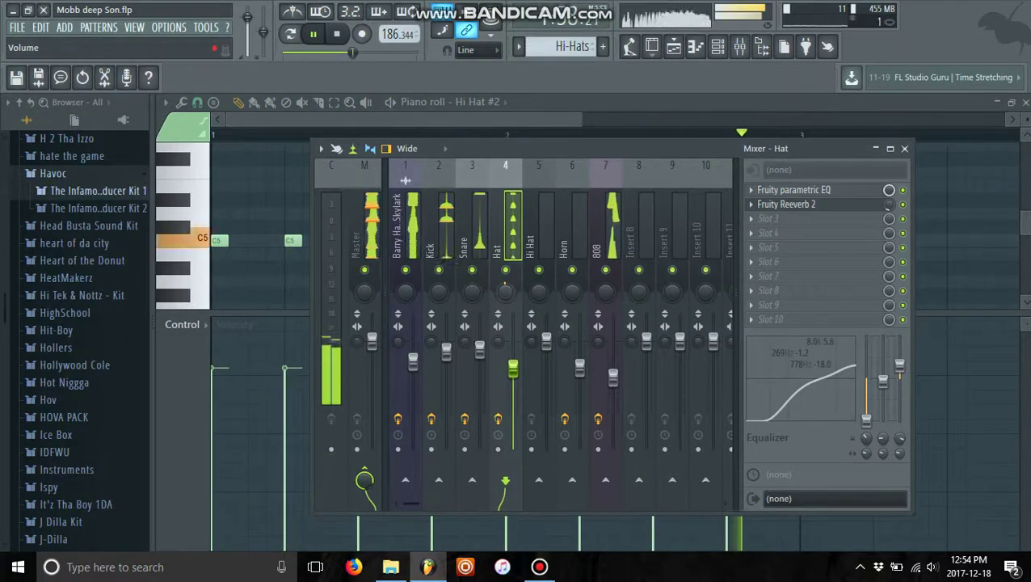
pyautogui.moveTo(472, 292); pyautogui.dragTo(472, 285)
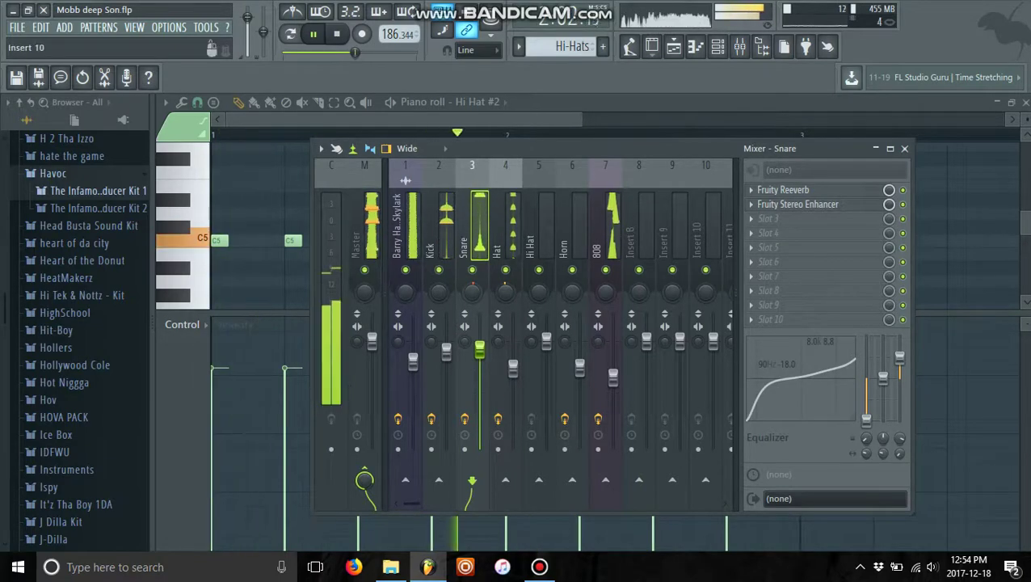
pyautogui.click(904, 148)
pyautogui.press('Escape')
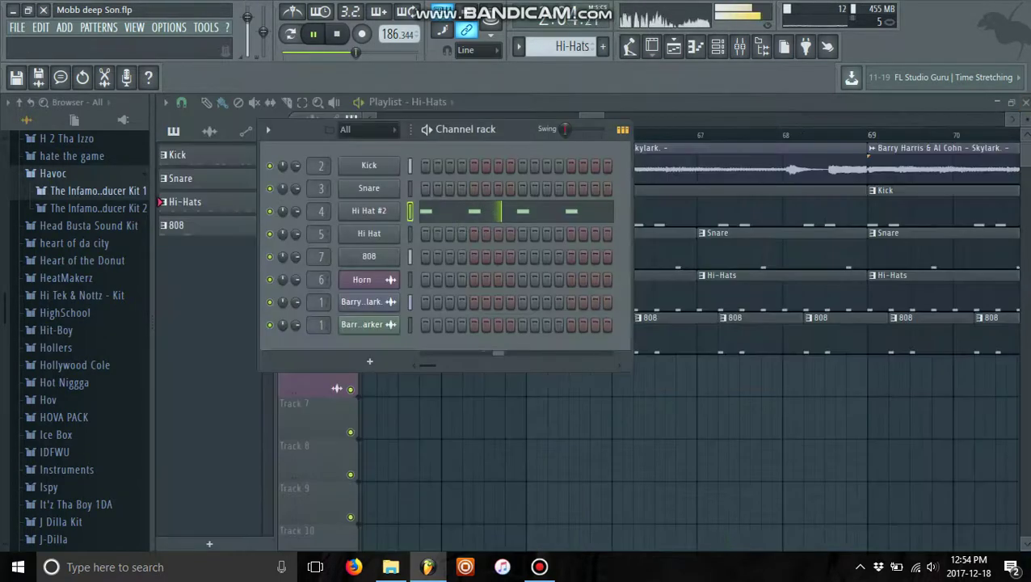
# - Close the channel rack and delete the Horn clip near bar 109 of the playlist
pyautogui.press('F6')
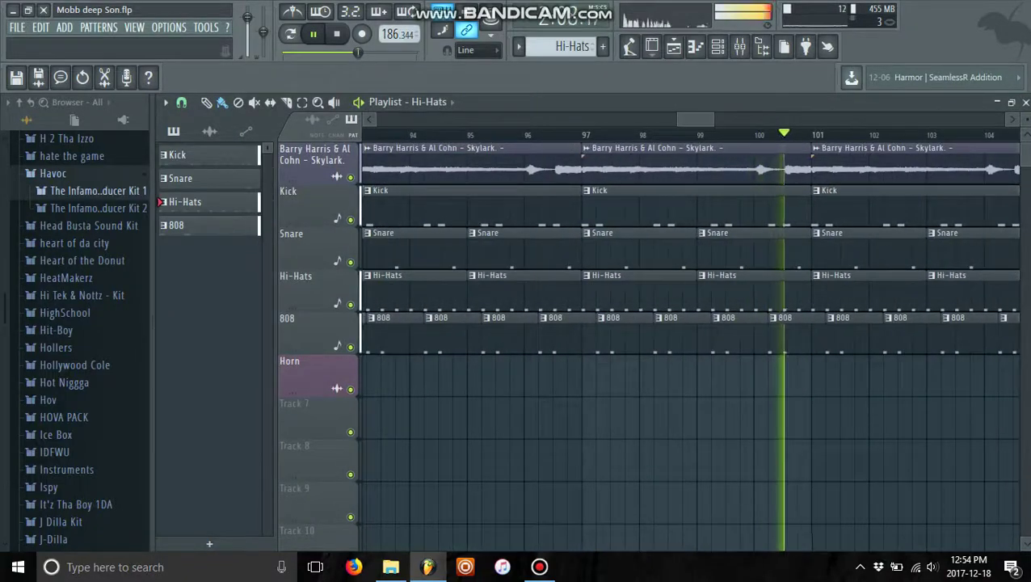
pyautogui.moveTo(695, 120); pyautogui.dragTo(516, 119)
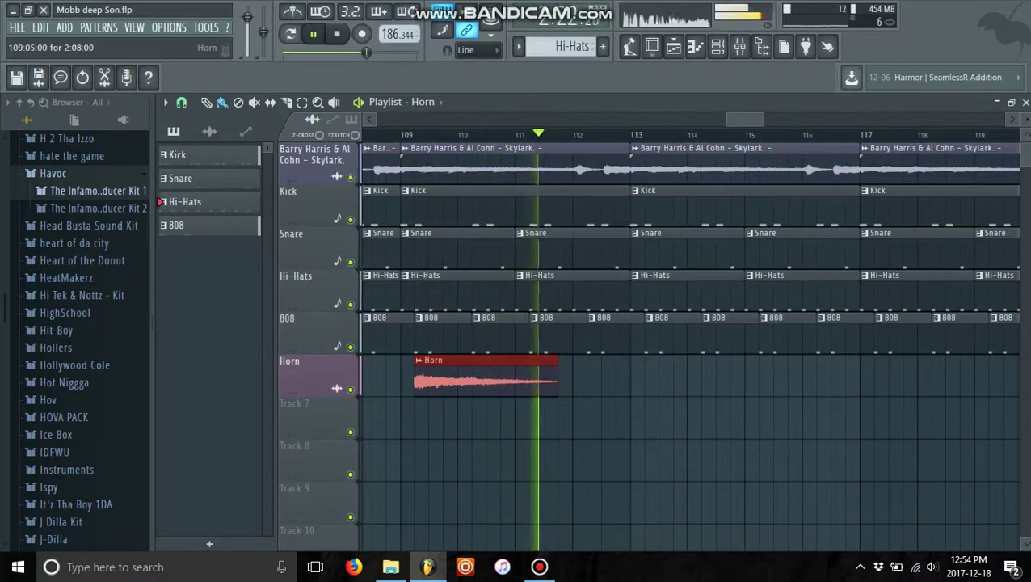
pyautogui.press('Delete')
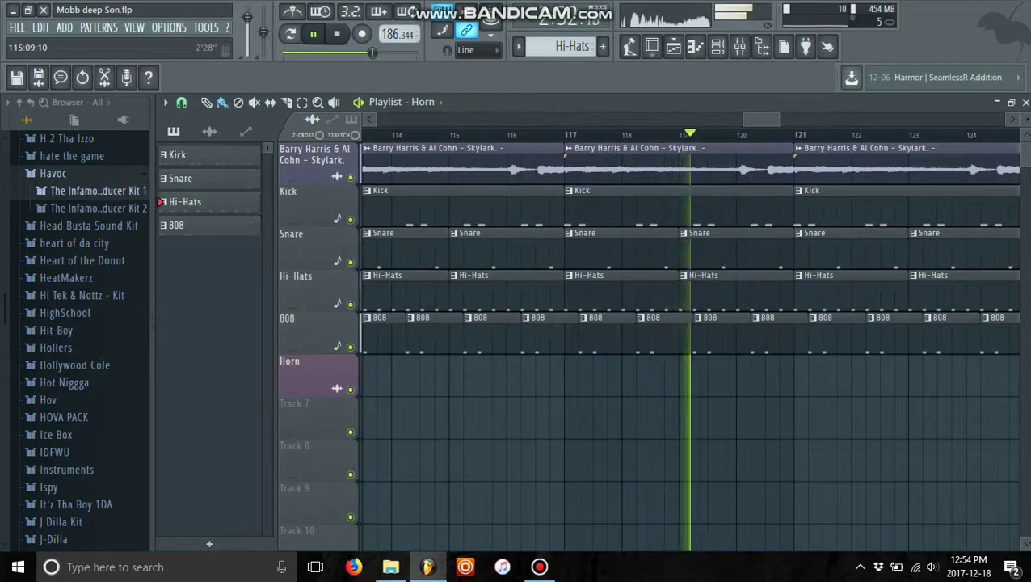
# - Create an automation clip for the Master track's volume and auto-name the playlist track that holds it
pyautogui.scroll(1, 691, 348)
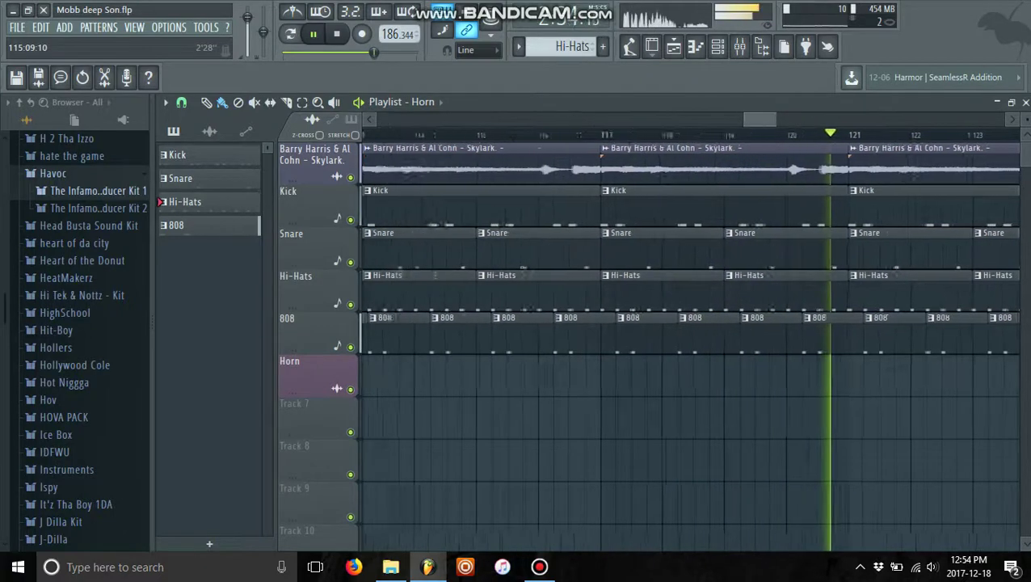
pyautogui.moveTo(760, 120); pyautogui.dragTo(812, 119)
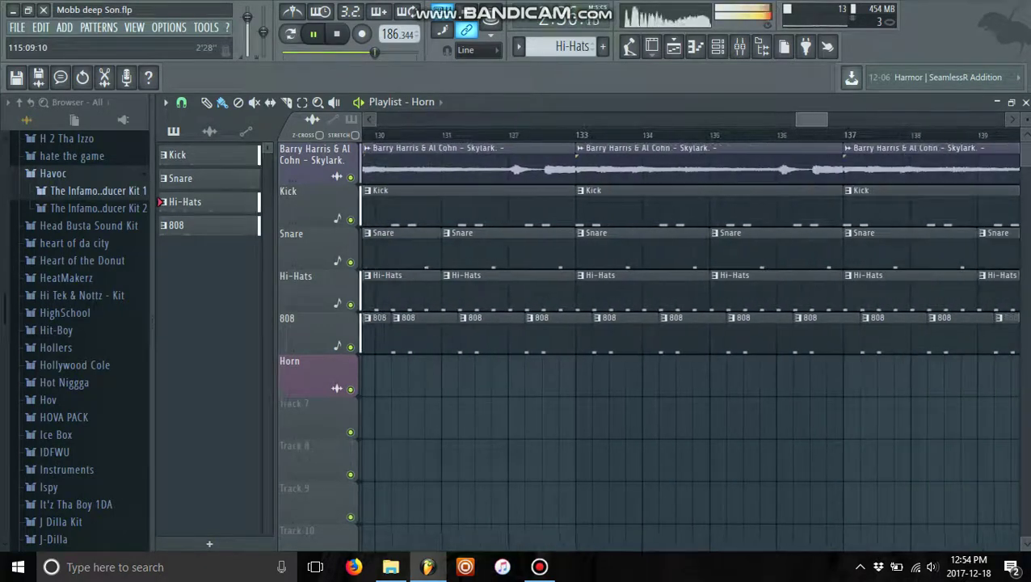
pyautogui.click(718, 46)
pyautogui.click(739, 46)
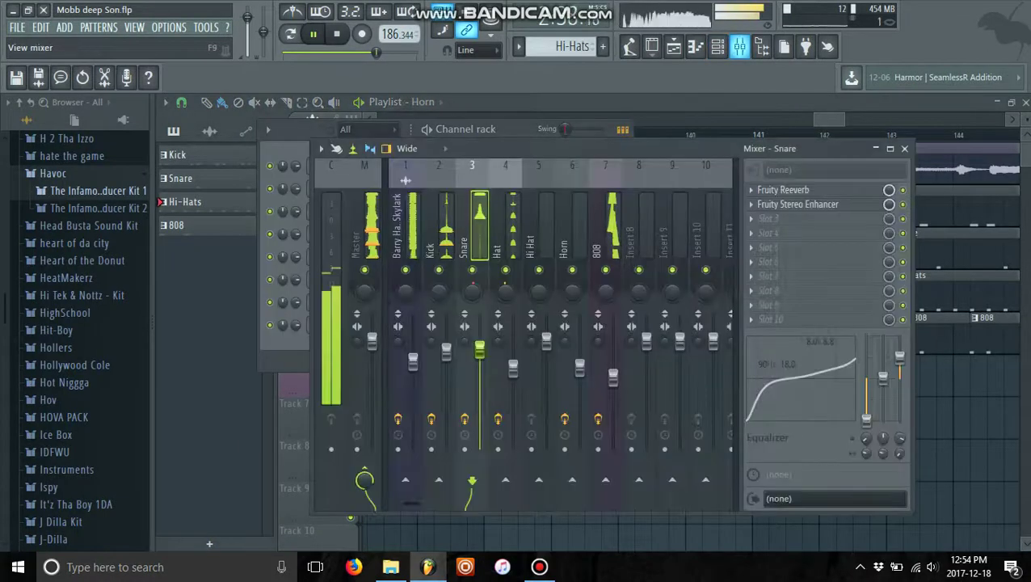
pyautogui.rightClick(375, 319)
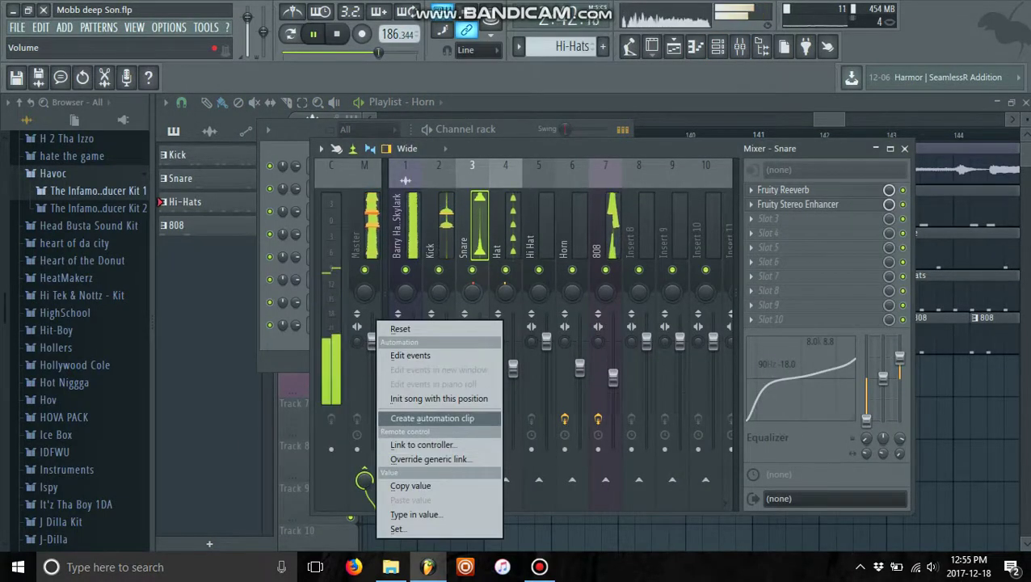
pyautogui.click(432, 418)
pyautogui.rightClick(306, 383)
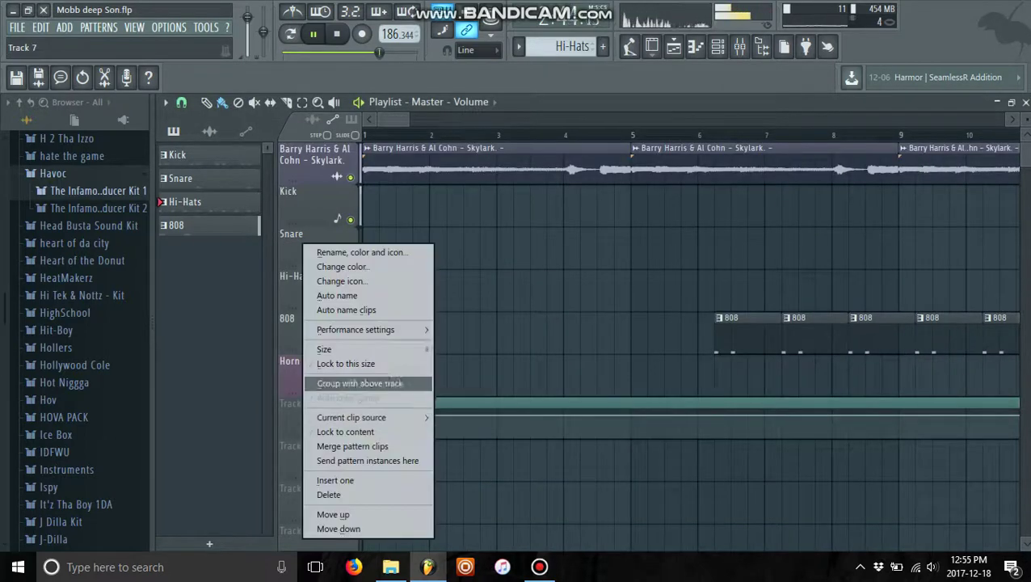
pyautogui.click(337, 295)
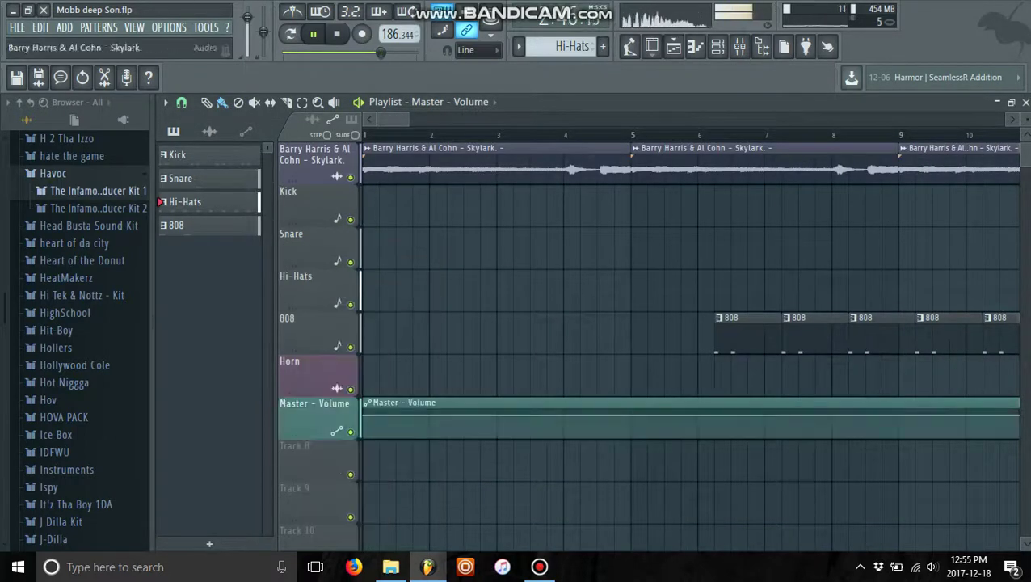
# - Trim the last 808 clip and the Master - Volume clip to bar 177, and fade the volume out from bar 175
pyautogui.moveTo(393, 119); pyautogui.dragTo(939, 120)
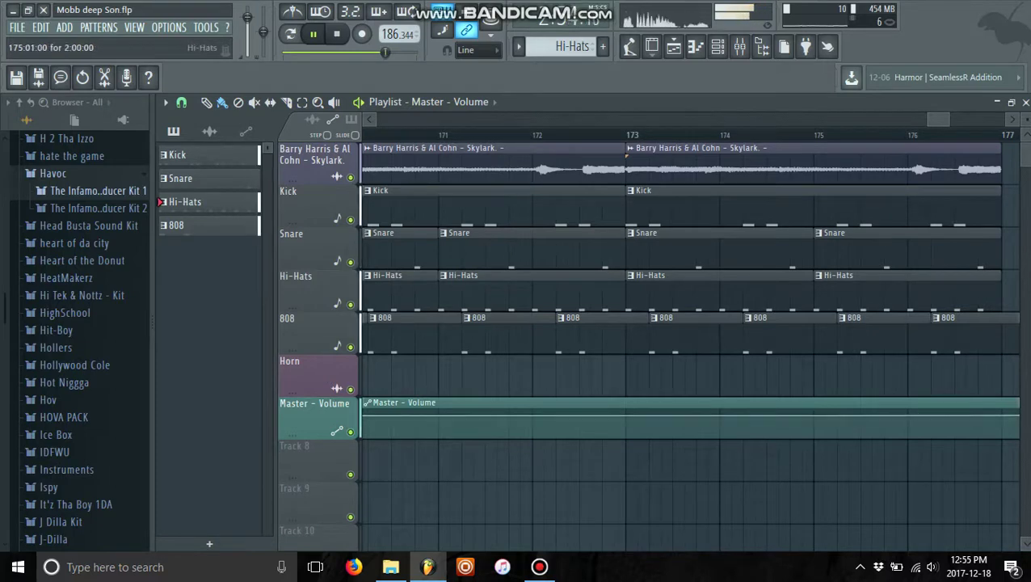
pyautogui.hscroll(3, 687, 323)
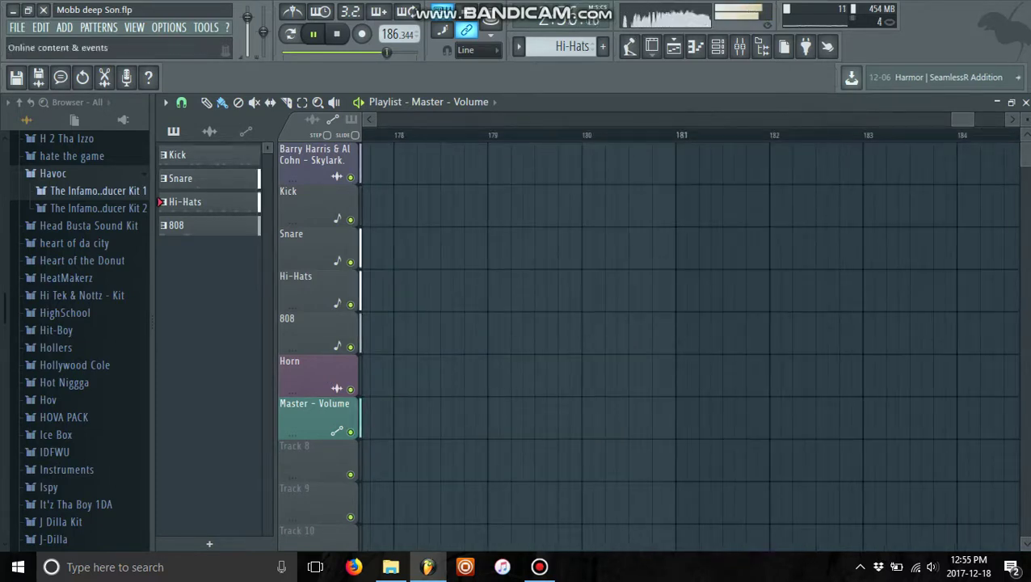
pyautogui.moveTo(953, 120); pyautogui.dragTo(919, 120)
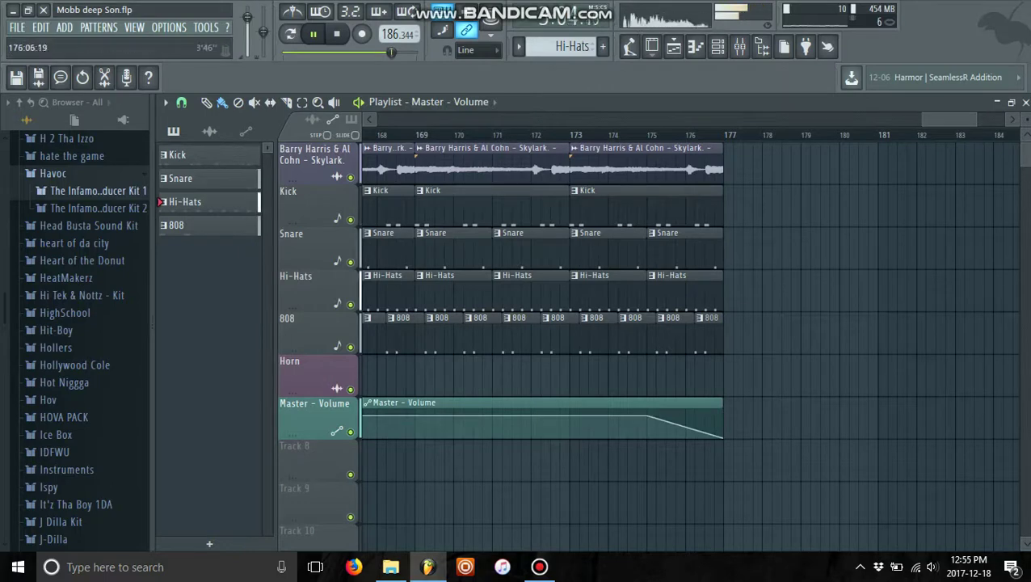
# - Slightly lower the Hat track's volume in the mixer, and close the mixer
pyautogui.moveTo(936, 120); pyautogui.dragTo(859, 119)
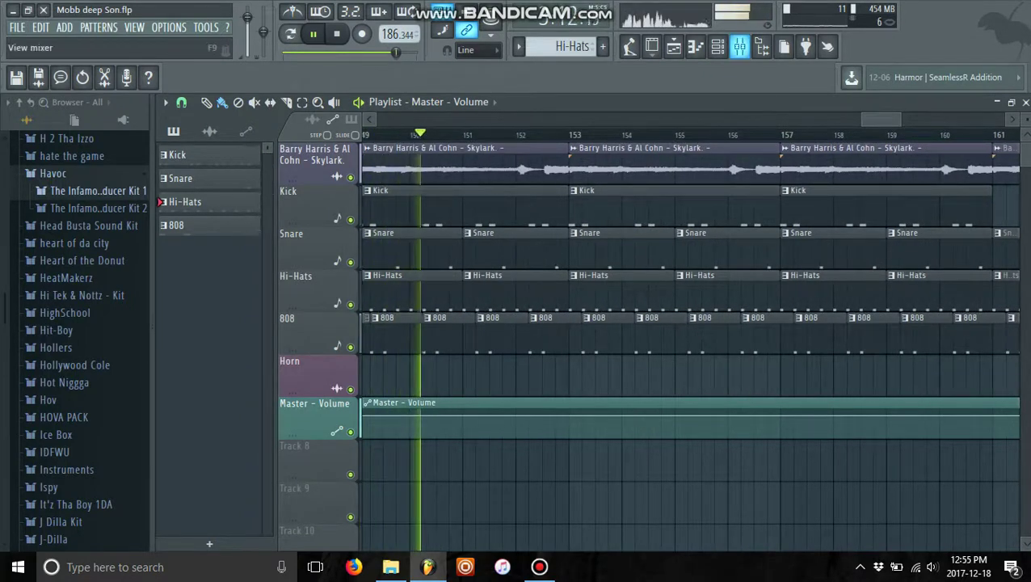
pyautogui.press('F9')
pyautogui.moveTo(513, 367); pyautogui.dragTo(513, 376)
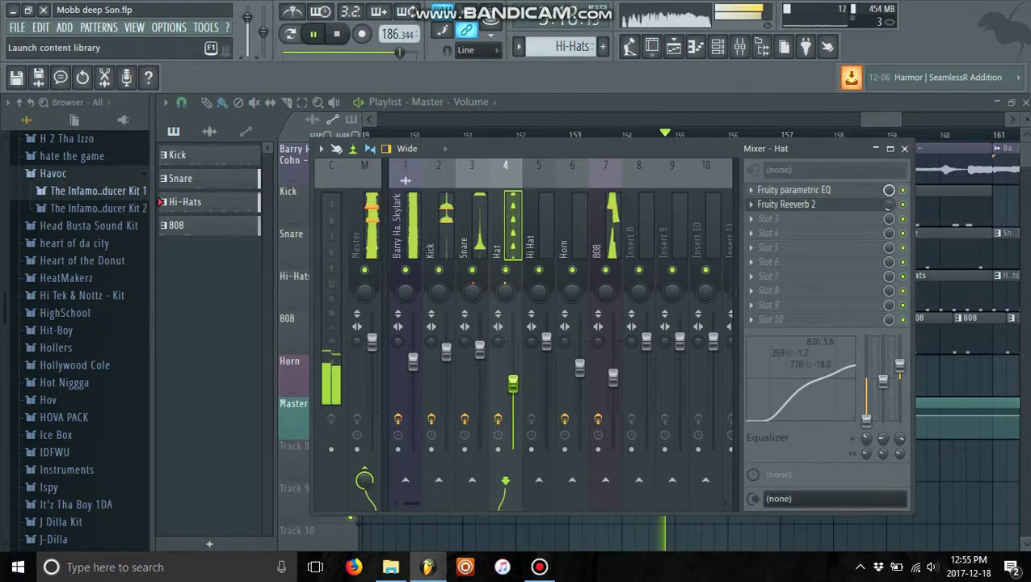
pyautogui.press('F9')
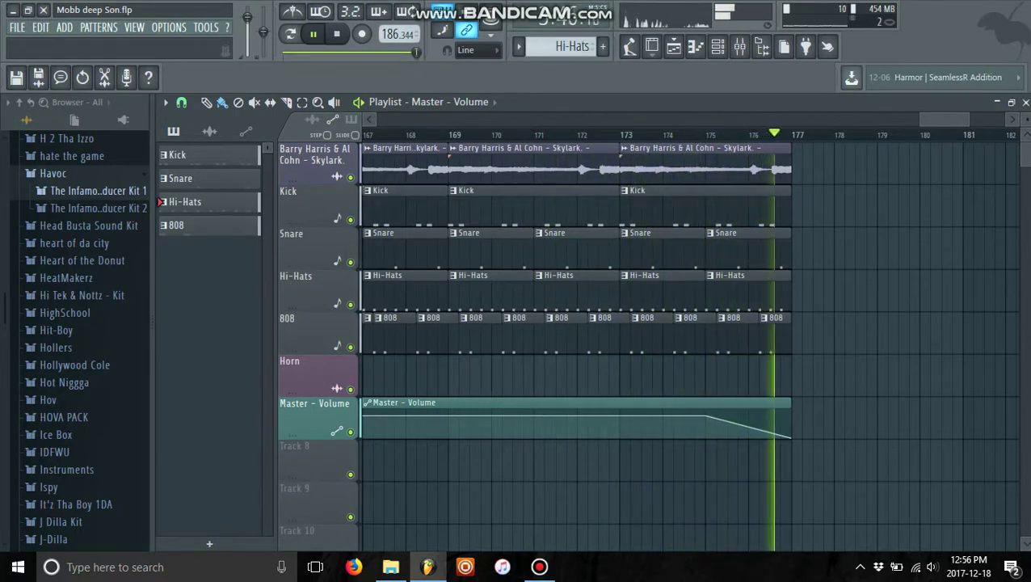
# - Stop the song, shrink the playlist window, and preview the Horn sample in the Horn mixer track's Edison
pyautogui.press('space')
pyautogui.click(1011, 102)
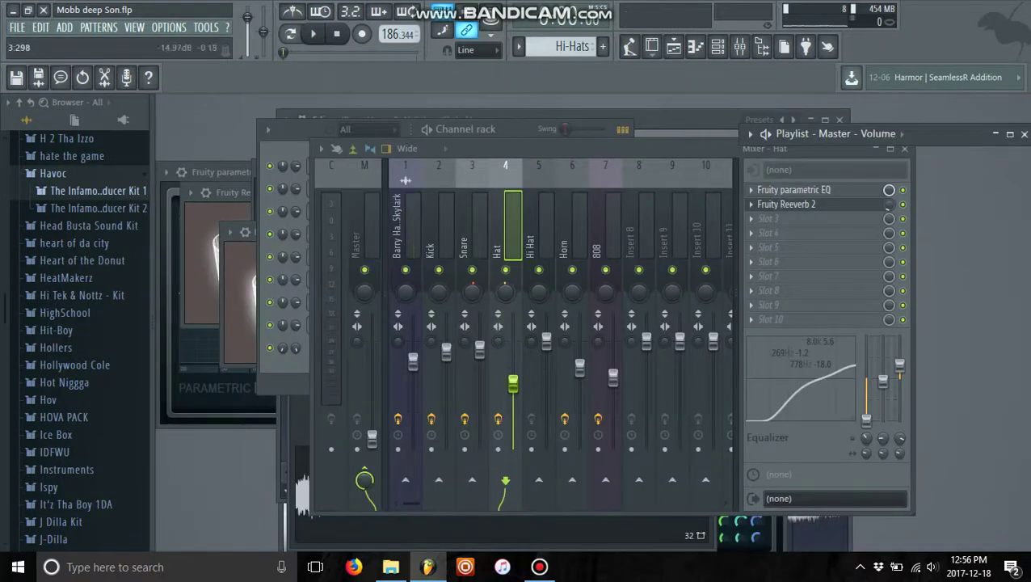
pyautogui.click(846, 532)
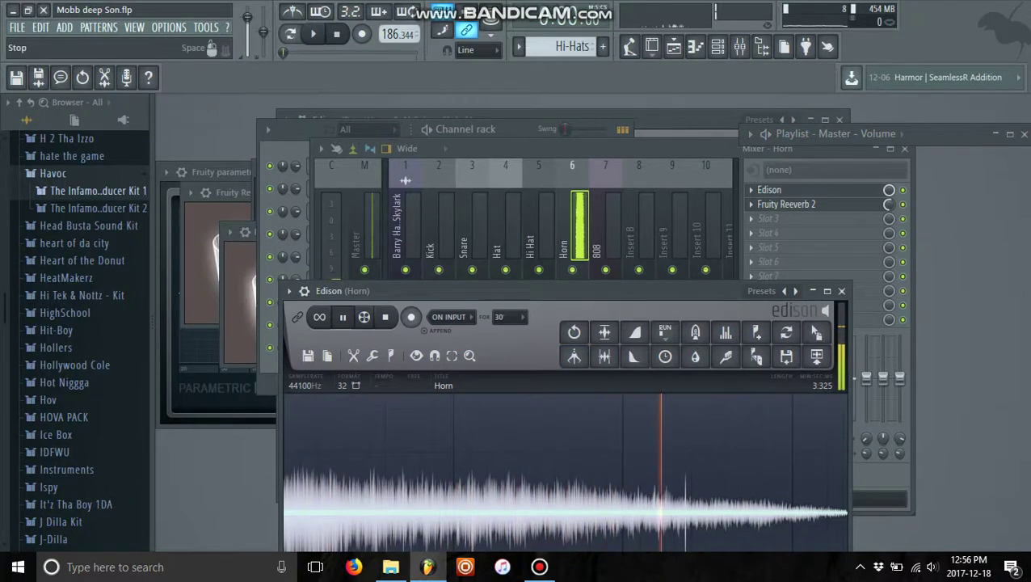
pyautogui.press('space')
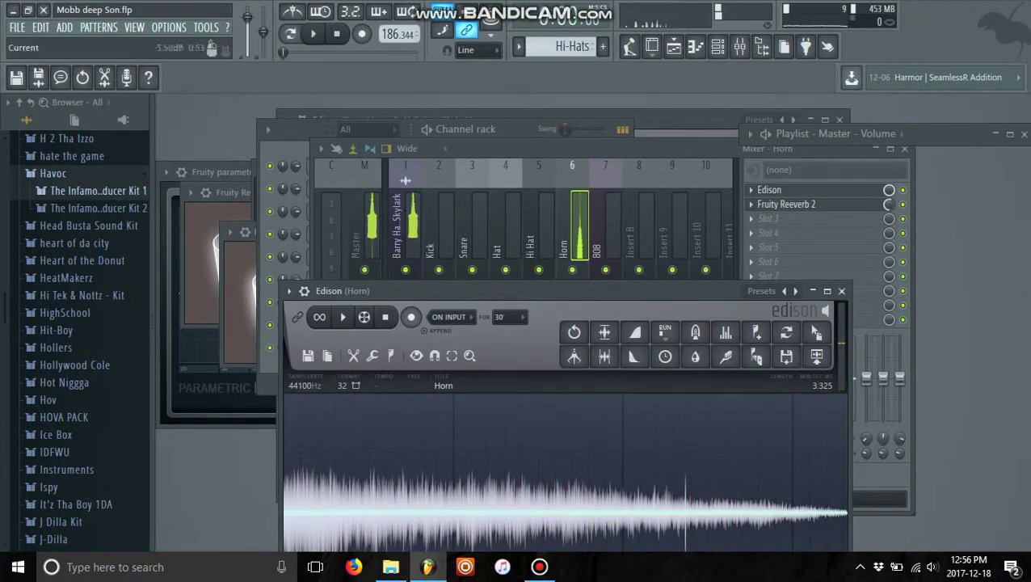
pyautogui.click(342, 317)
pyautogui.moveTo(420, 291); pyautogui.dragTo(435, 168)
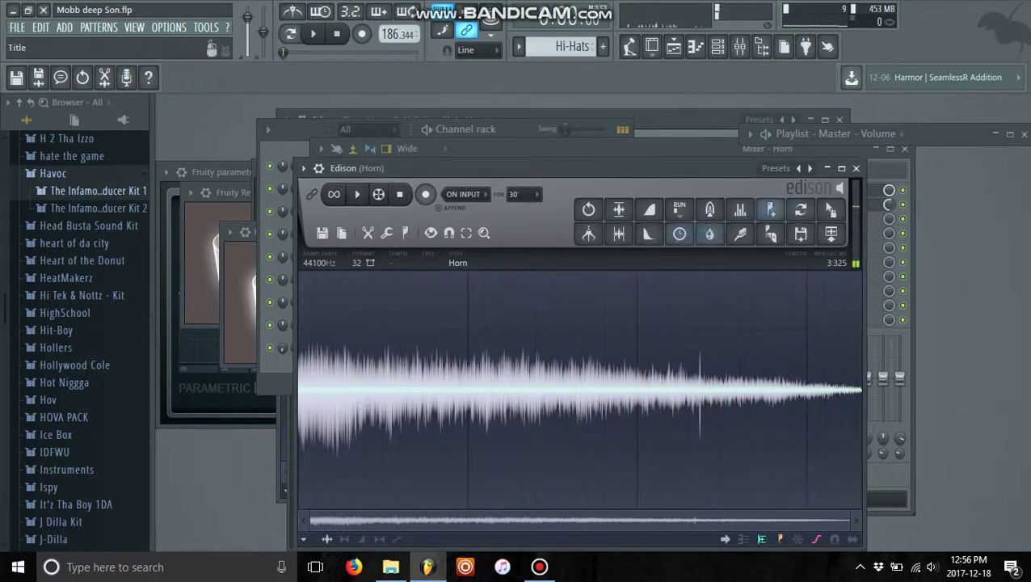
pyautogui.click(856, 168)
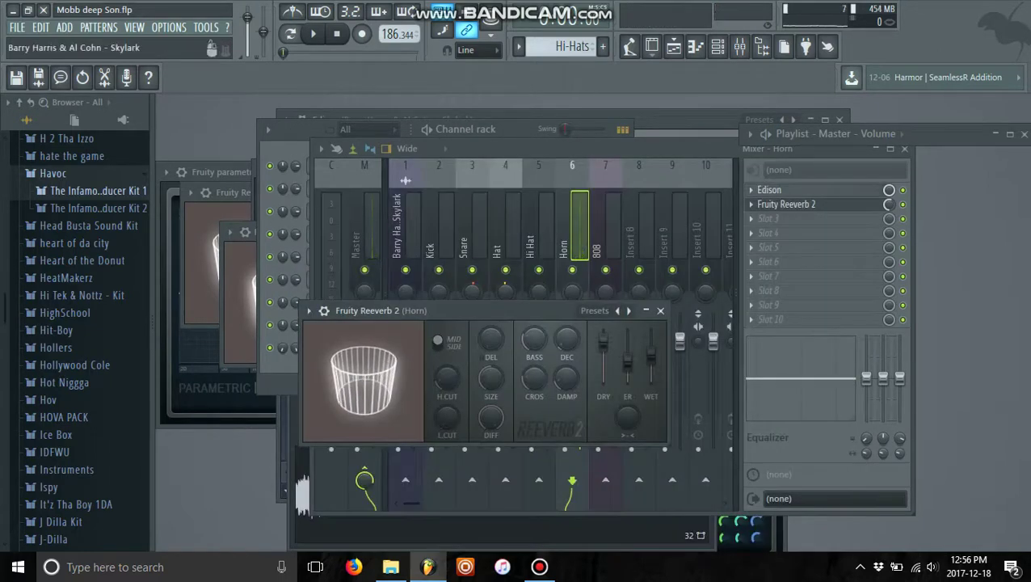
# - Open Edison on the Skylark mixer track and preview the loop between Marker #1 and Marker #2
pyautogui.click(788, 218)
pyautogui.click(786, 205)
pyautogui.click(782, 190)
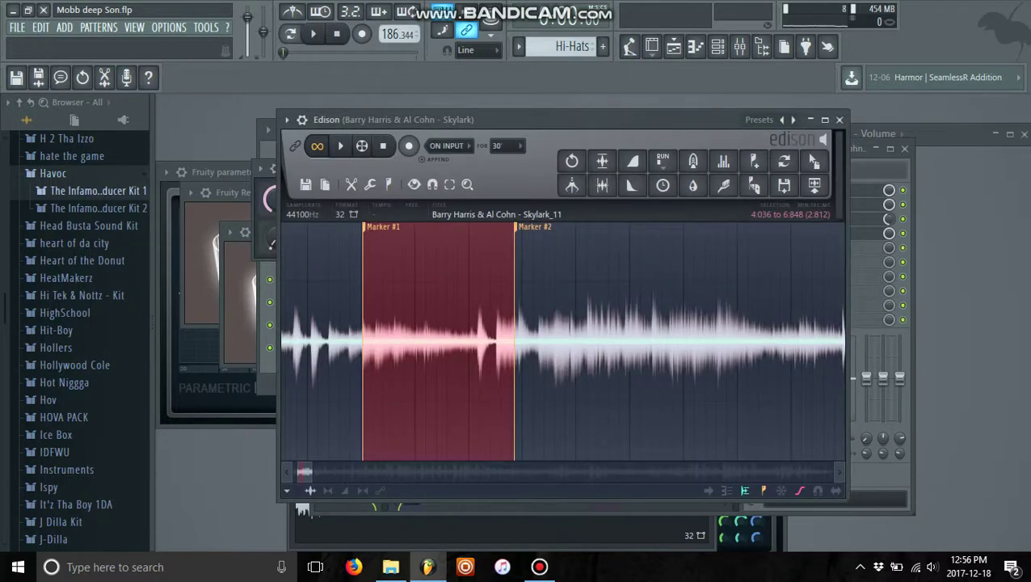
pyautogui.click(341, 146)
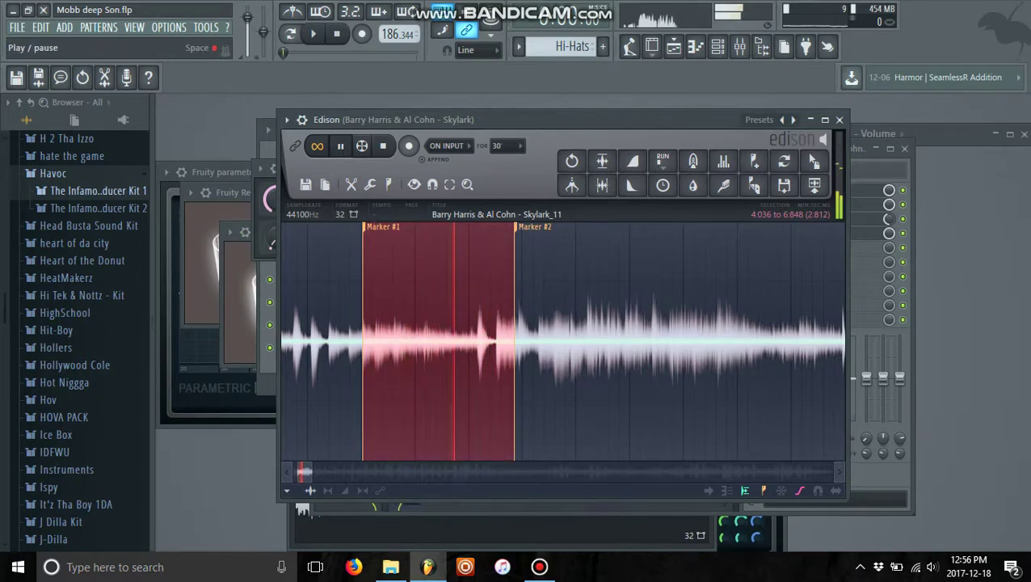
pyautogui.press('space')
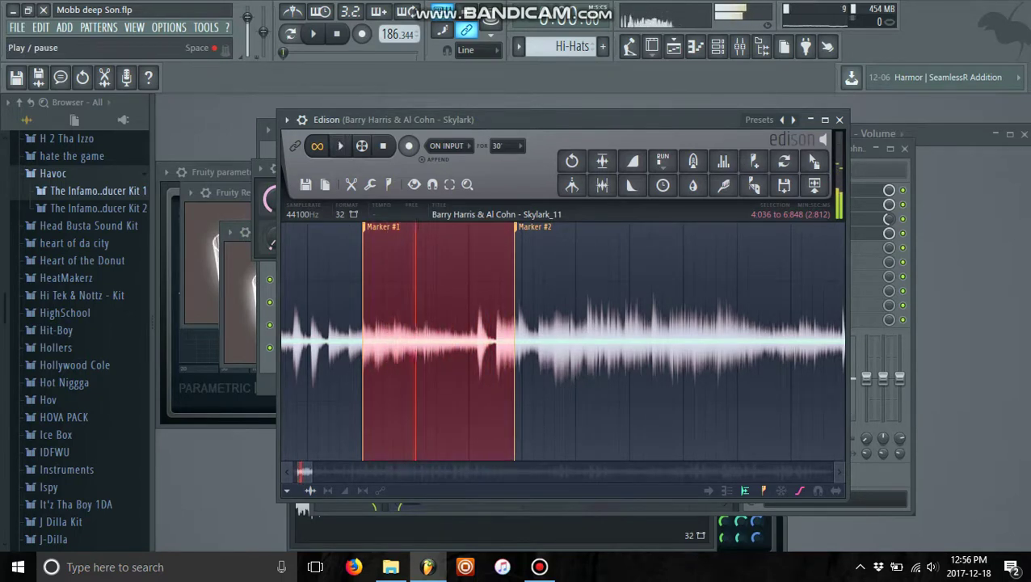
# - Maximize the playlist, place the Skylark_11 - Marker audio clip at bar 1 of the Snare track, and solo that track
pyautogui.click(1010, 134)
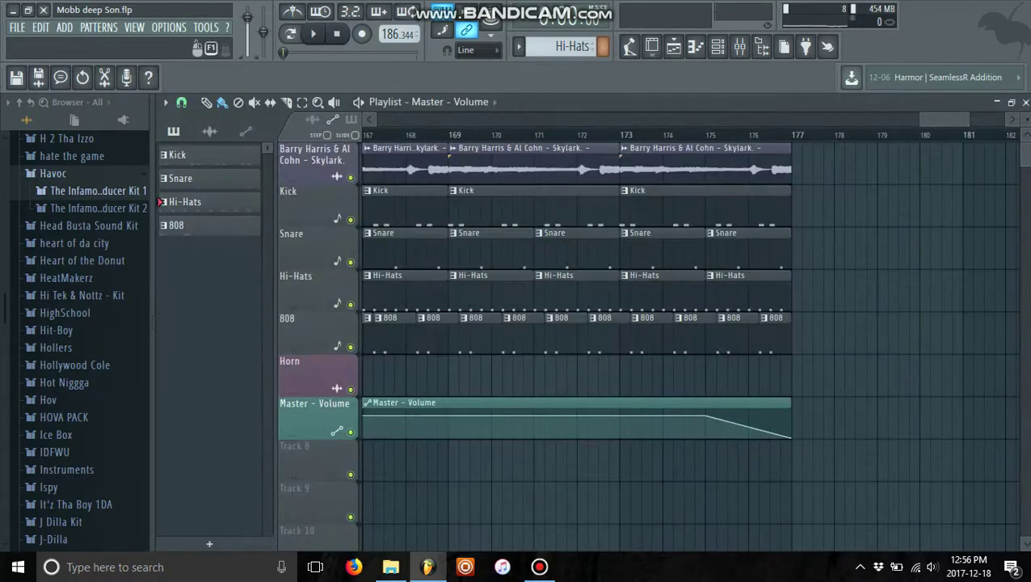
pyautogui.click(428, 102)
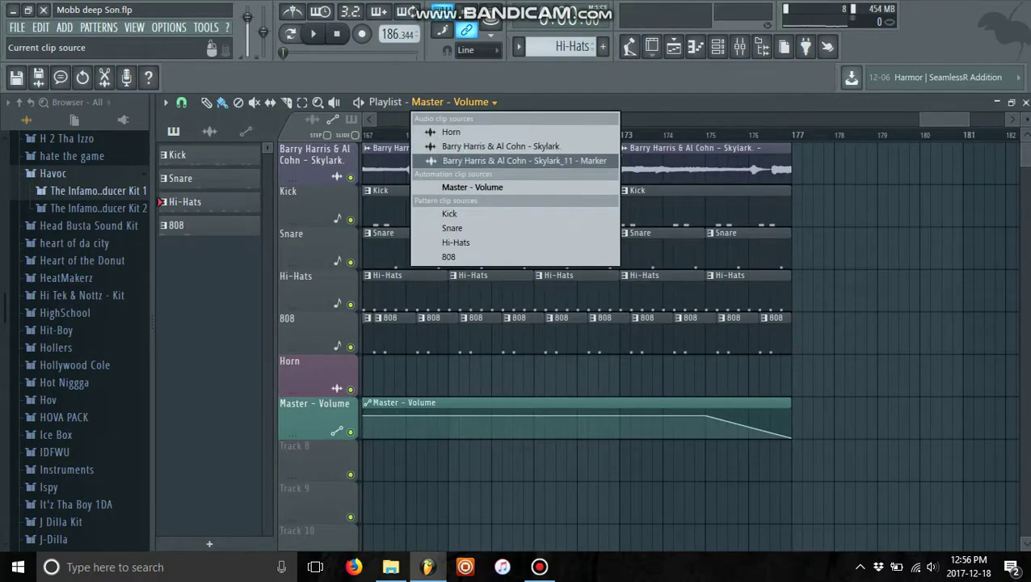
pyautogui.click(485, 161)
pyautogui.moveTo(939, 119); pyautogui.dragTo(395, 119)
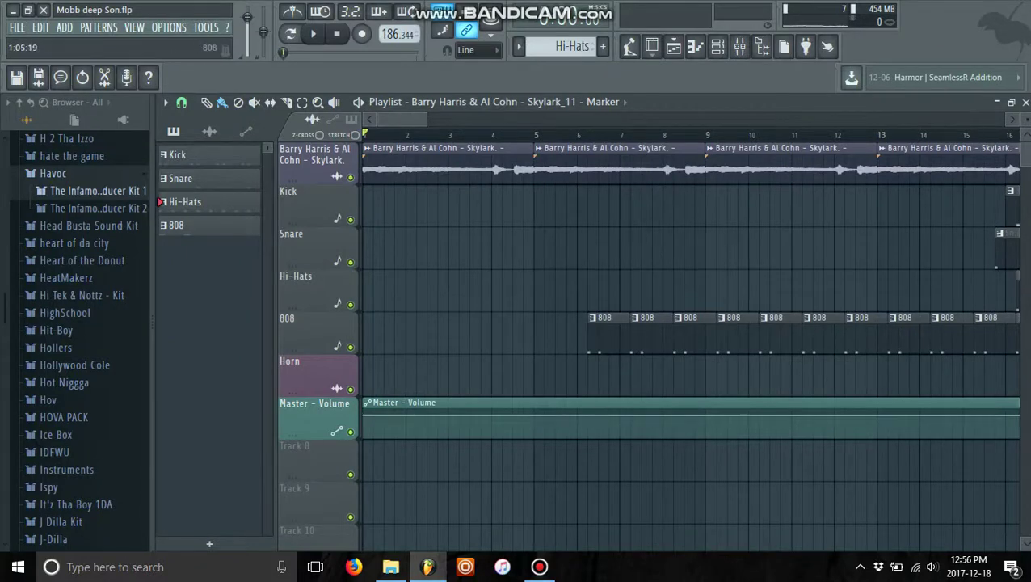
pyautogui.moveTo(378, 249); pyautogui.dragTo(366, 249)
pyautogui.rightClick(350, 263)
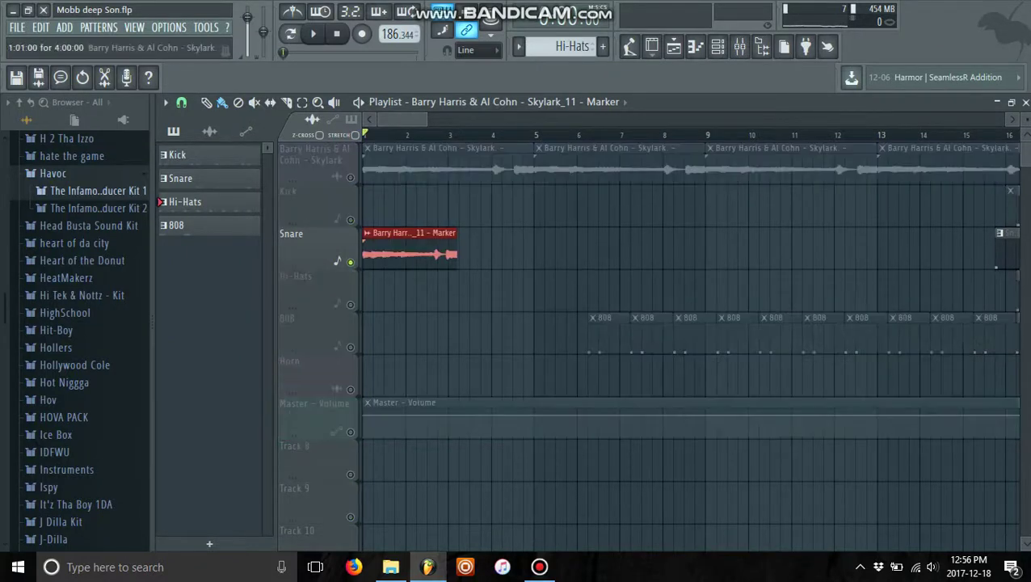
# - Play the soloed Skylark_11 - Marker clip and select bars 1 to 4 as the playback loop
pyautogui.press('space')
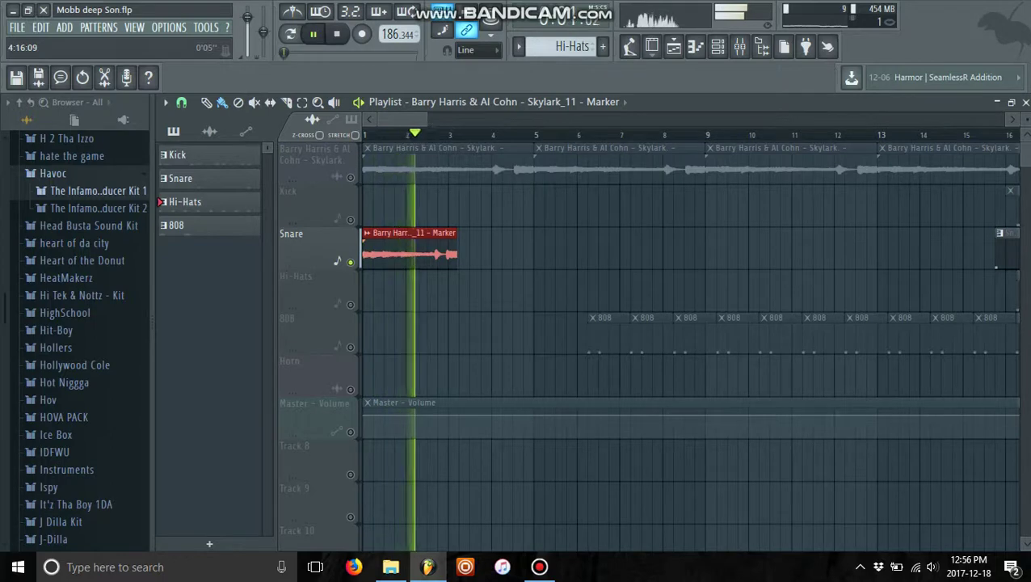
pyautogui.scroll(4, 364, 254)
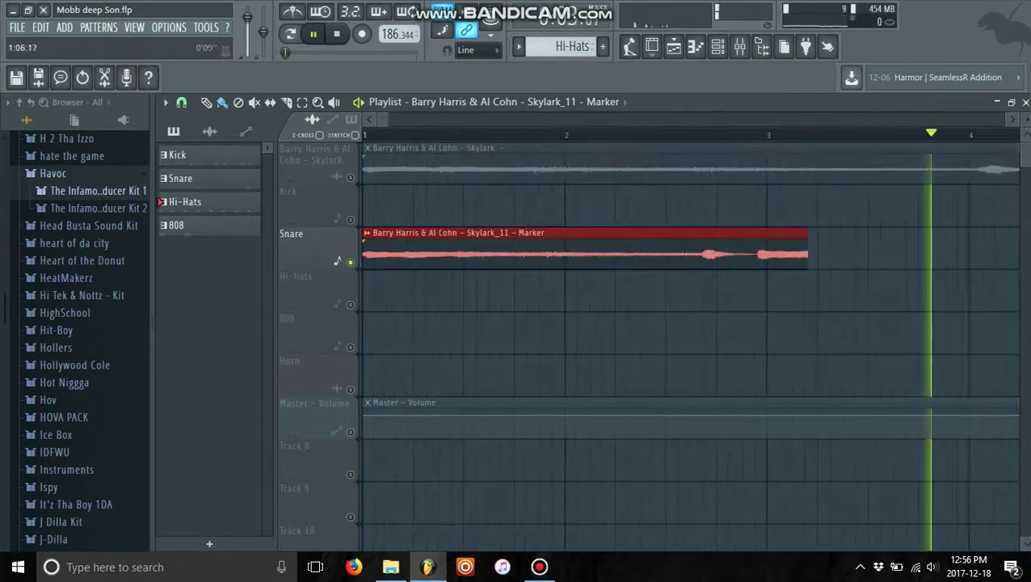
pyautogui.scroll(-3, 691, 324)
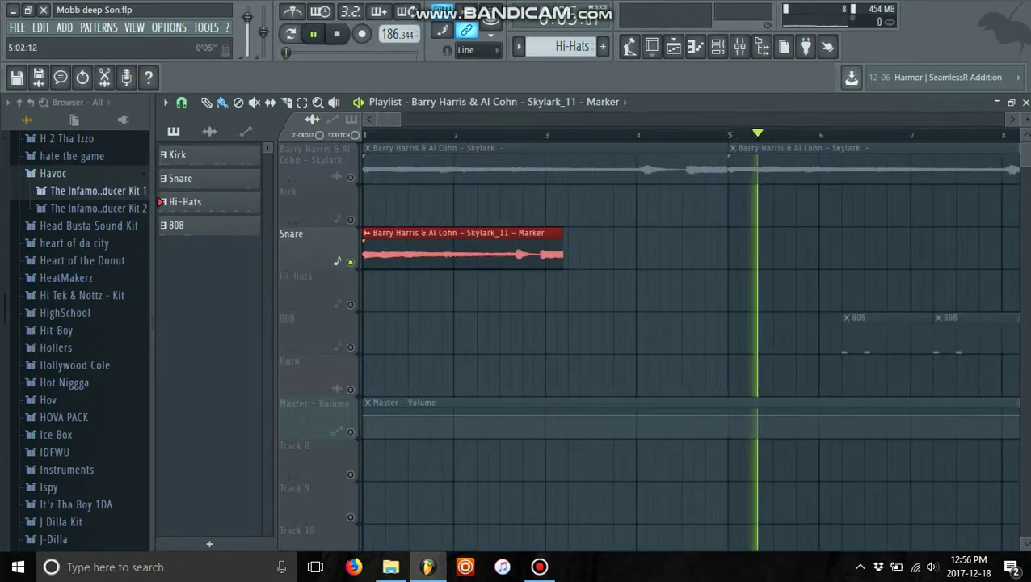
pyautogui.moveTo(729, 134); pyautogui.dragTo(366, 135)
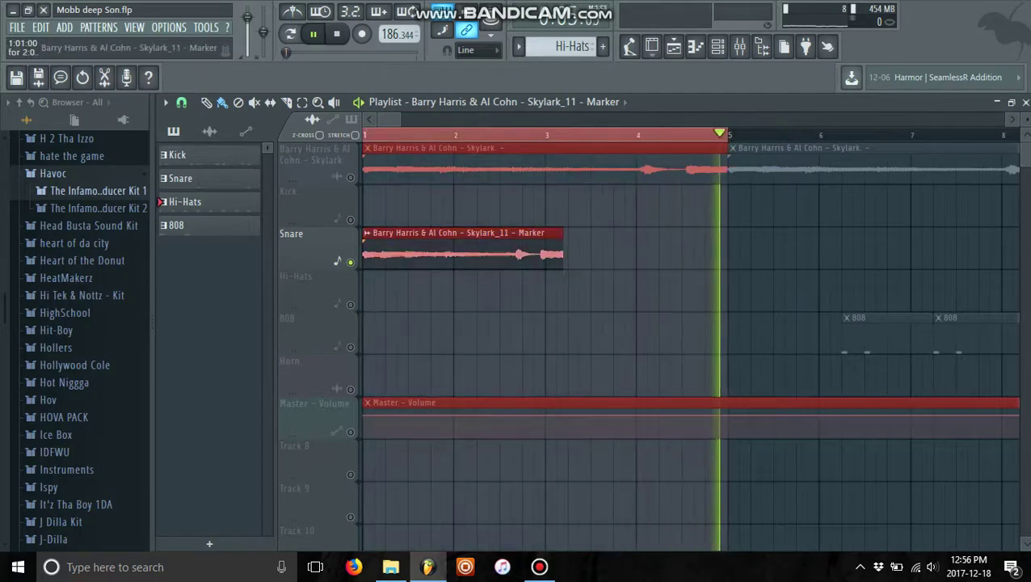
# - Set the Skylark_11 - Marker clip's stretch mode to e2 transient, stretch it to four bars, and lower its pitch
pyautogui.doubleClick(441, 253)
pyautogui.click(673, 392)
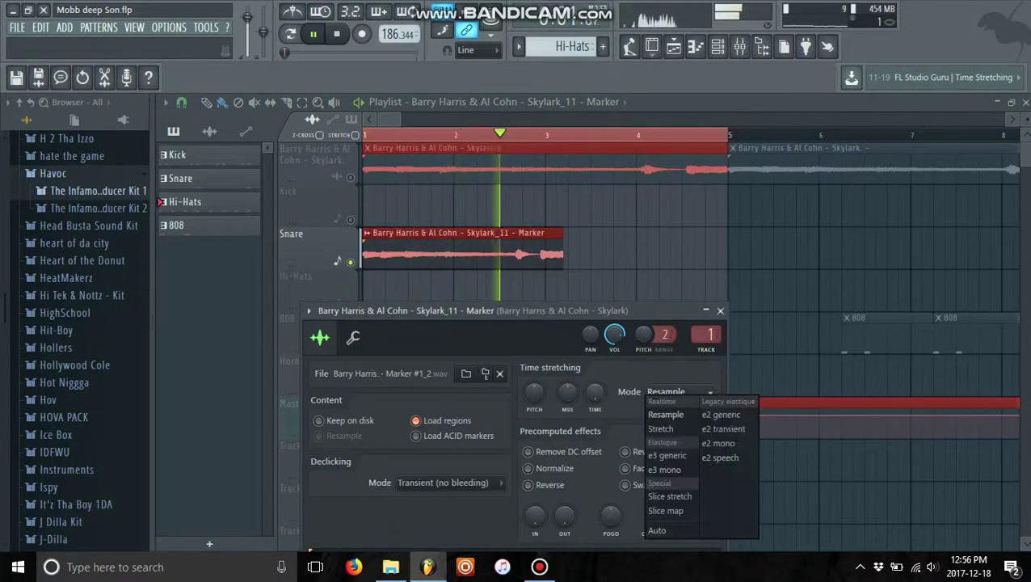
pyautogui.click(724, 429)
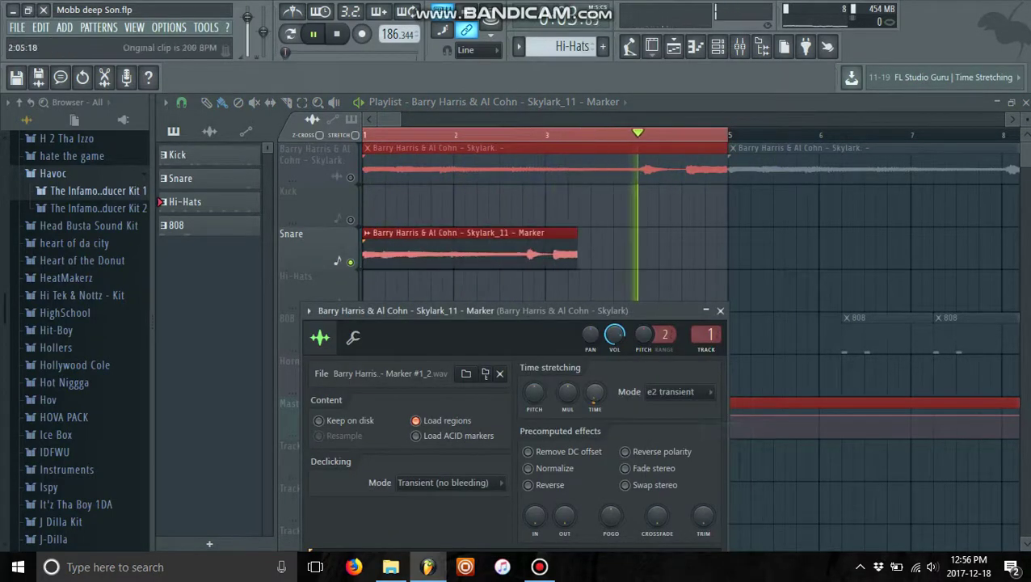
pyautogui.moveTo(595, 393); pyautogui.dragTo(594, 386)
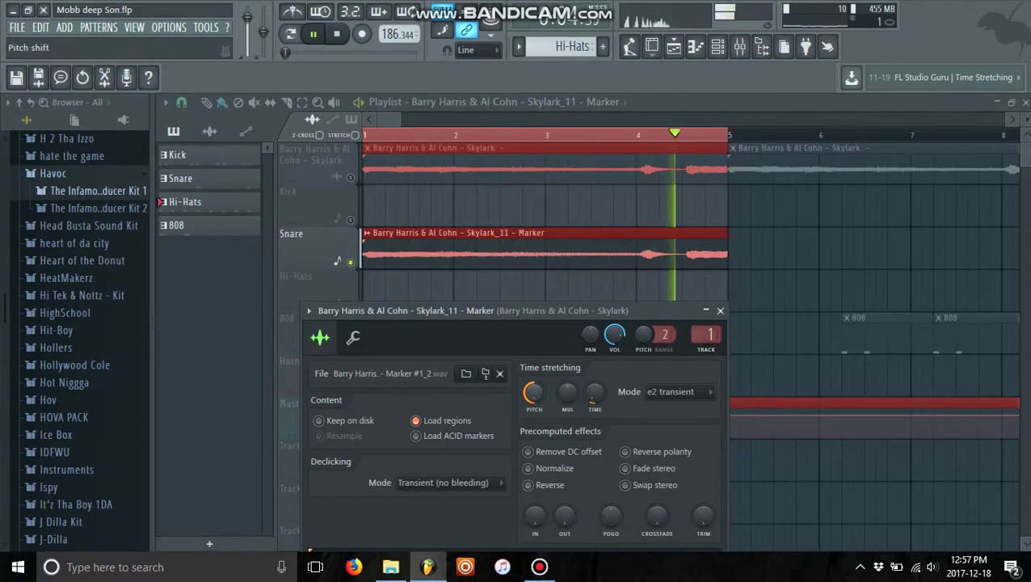
pyautogui.moveTo(534, 392); pyautogui.dragTo(534, 394)
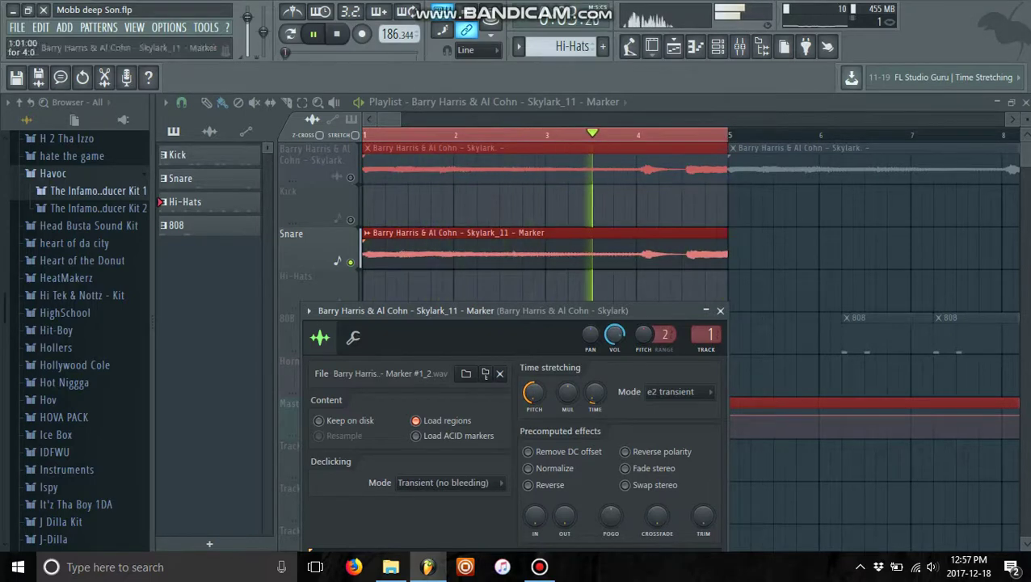
# - Show the Skylark mixer track's effect chain, opening its Edison and Fruity Reeverb 2 windows
pyautogui.press('F9')
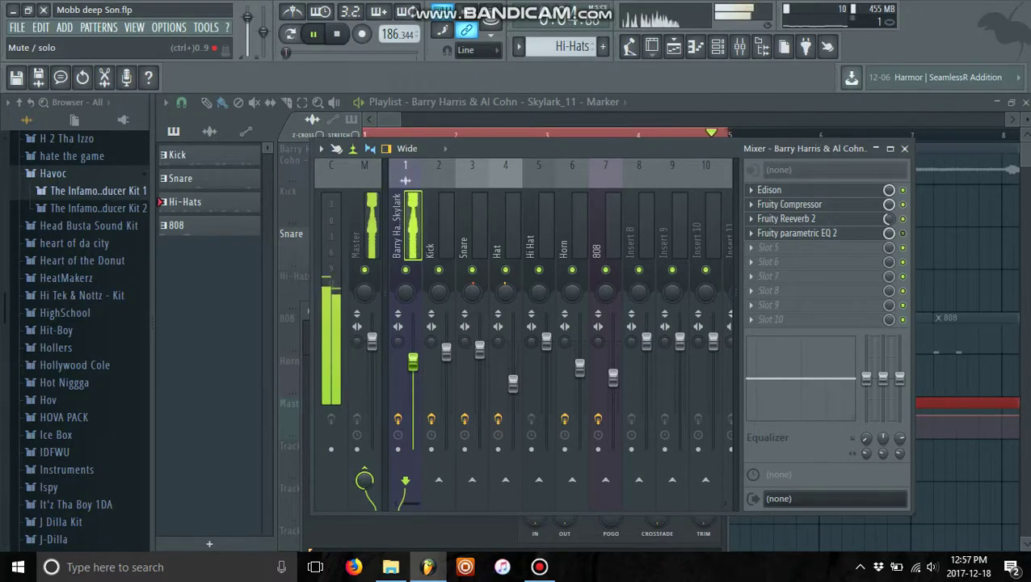
pyautogui.click(784, 190)
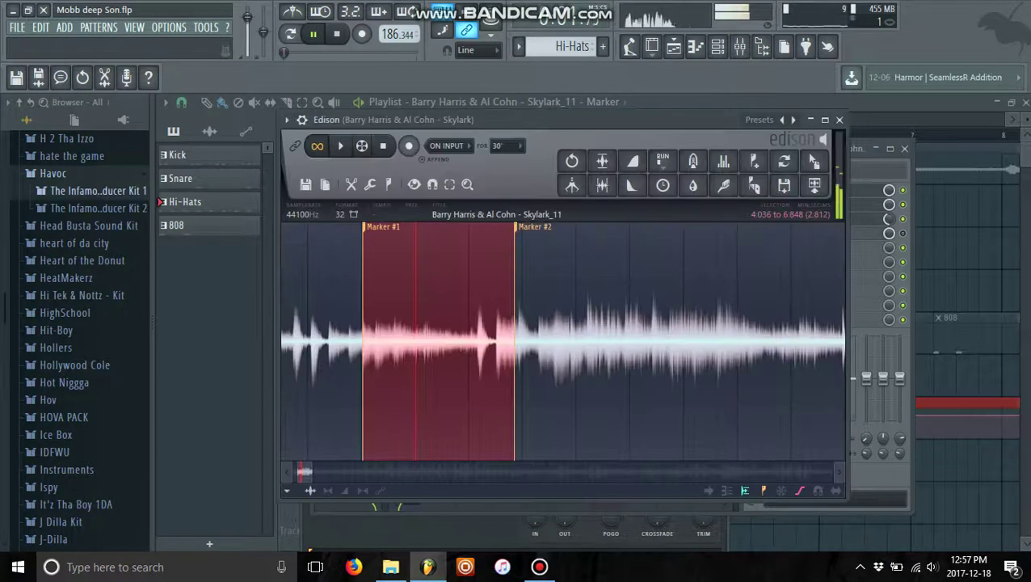
pyautogui.click(864, 218)
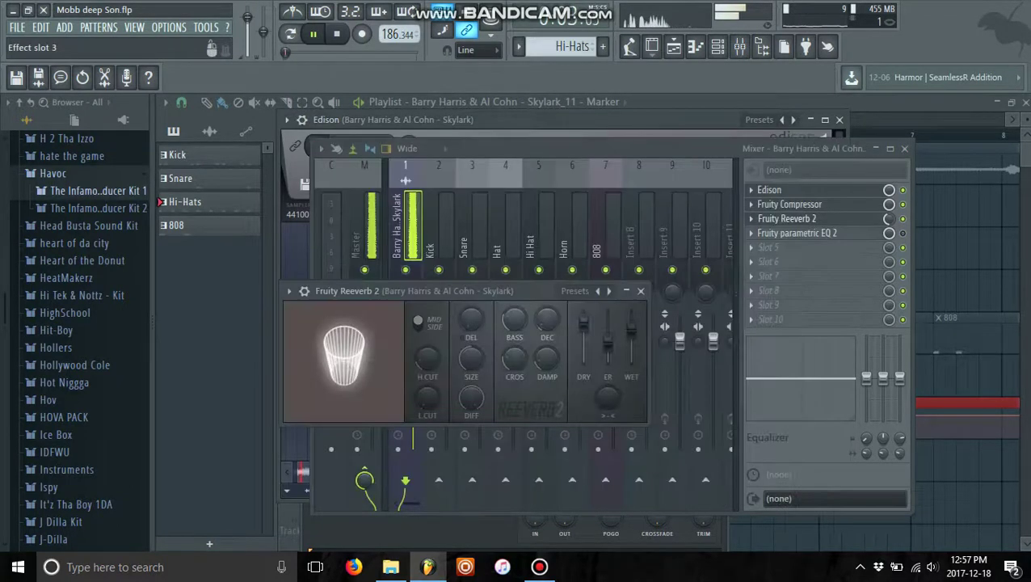
# - Enable Fruity parametric EQ 2 on the Skylark mixer track and show its high-frequency cut curve during playback
pyautogui.click(860, 233)
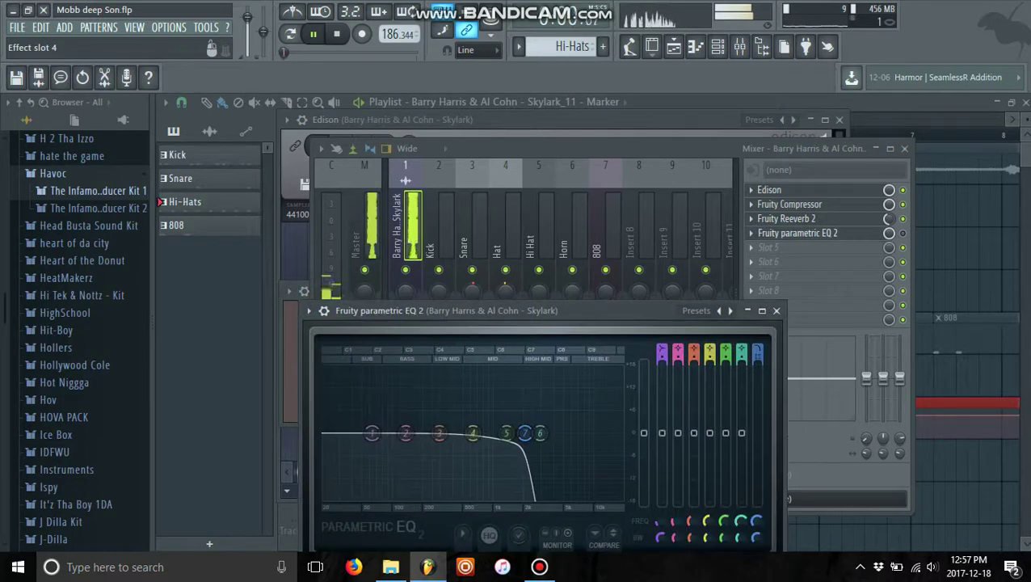
pyautogui.click(903, 233)
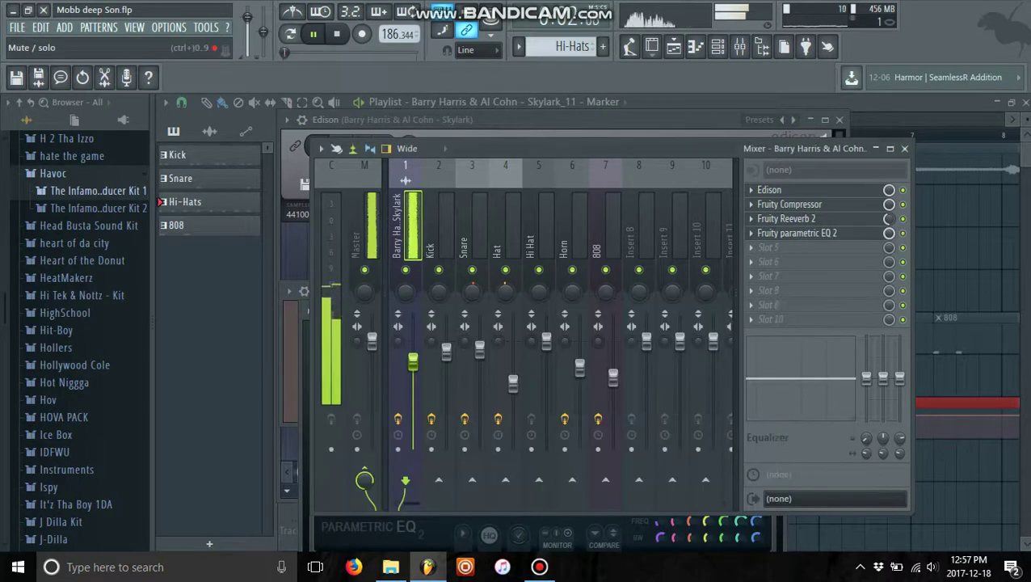
pyautogui.click(844, 233)
pyautogui.click(862, 233)
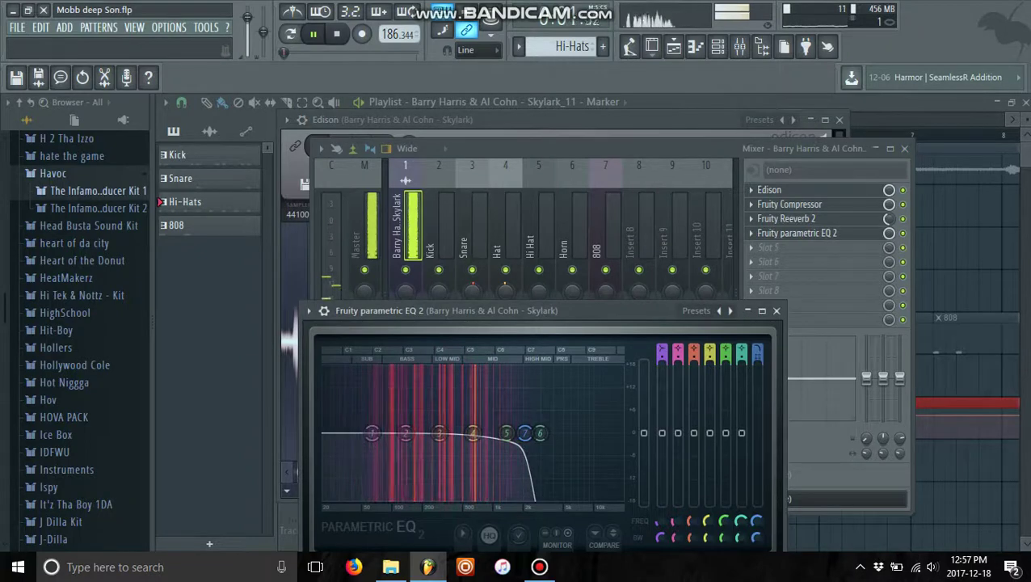
# - Delete the Skylark_11 - Marker clip from the playlist's Snare track and stop playback
pyautogui.press('F5')
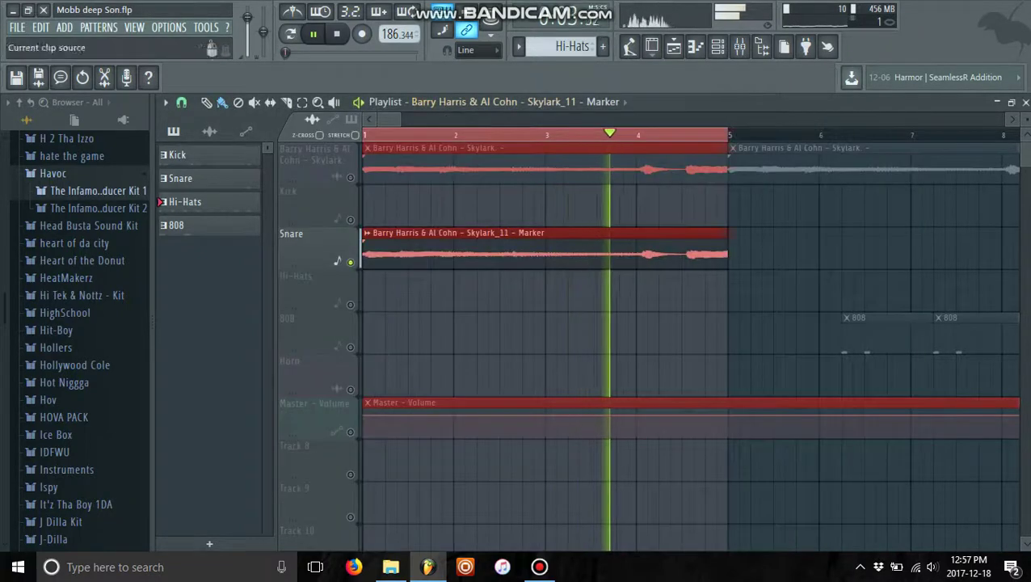
pyautogui.rightClick(462, 252)
pyautogui.press('space')
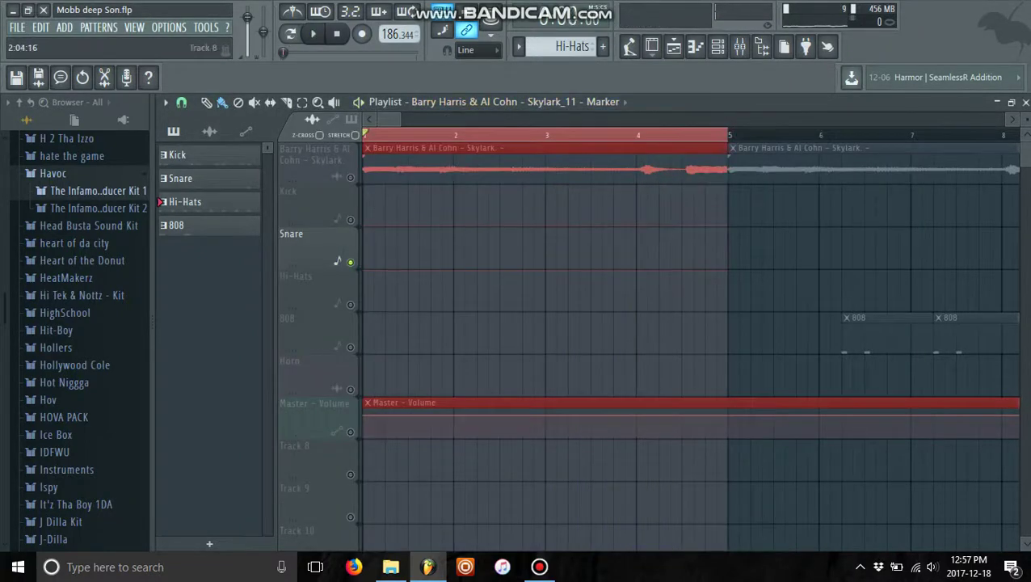
pyautogui.click(539, 567)
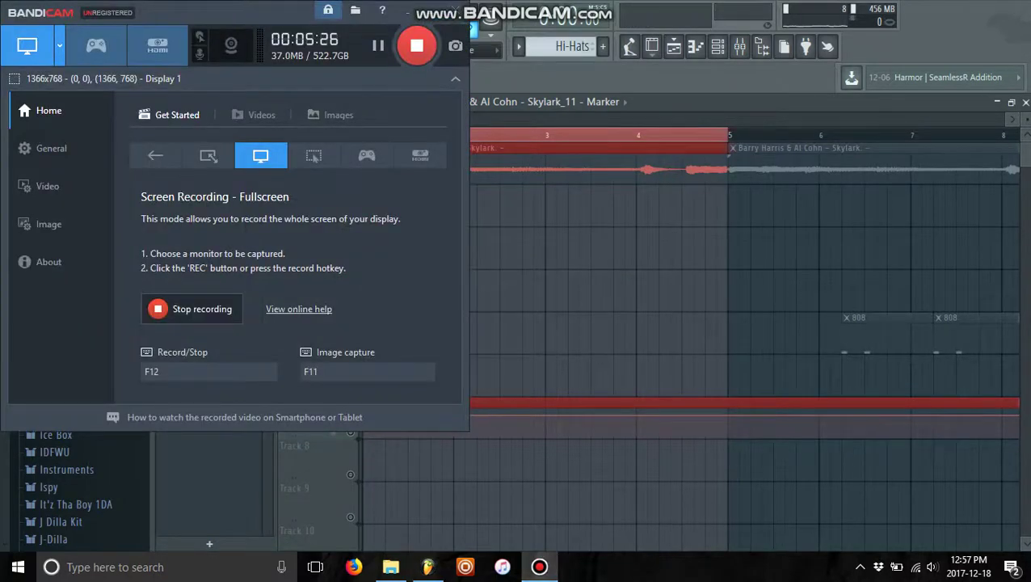